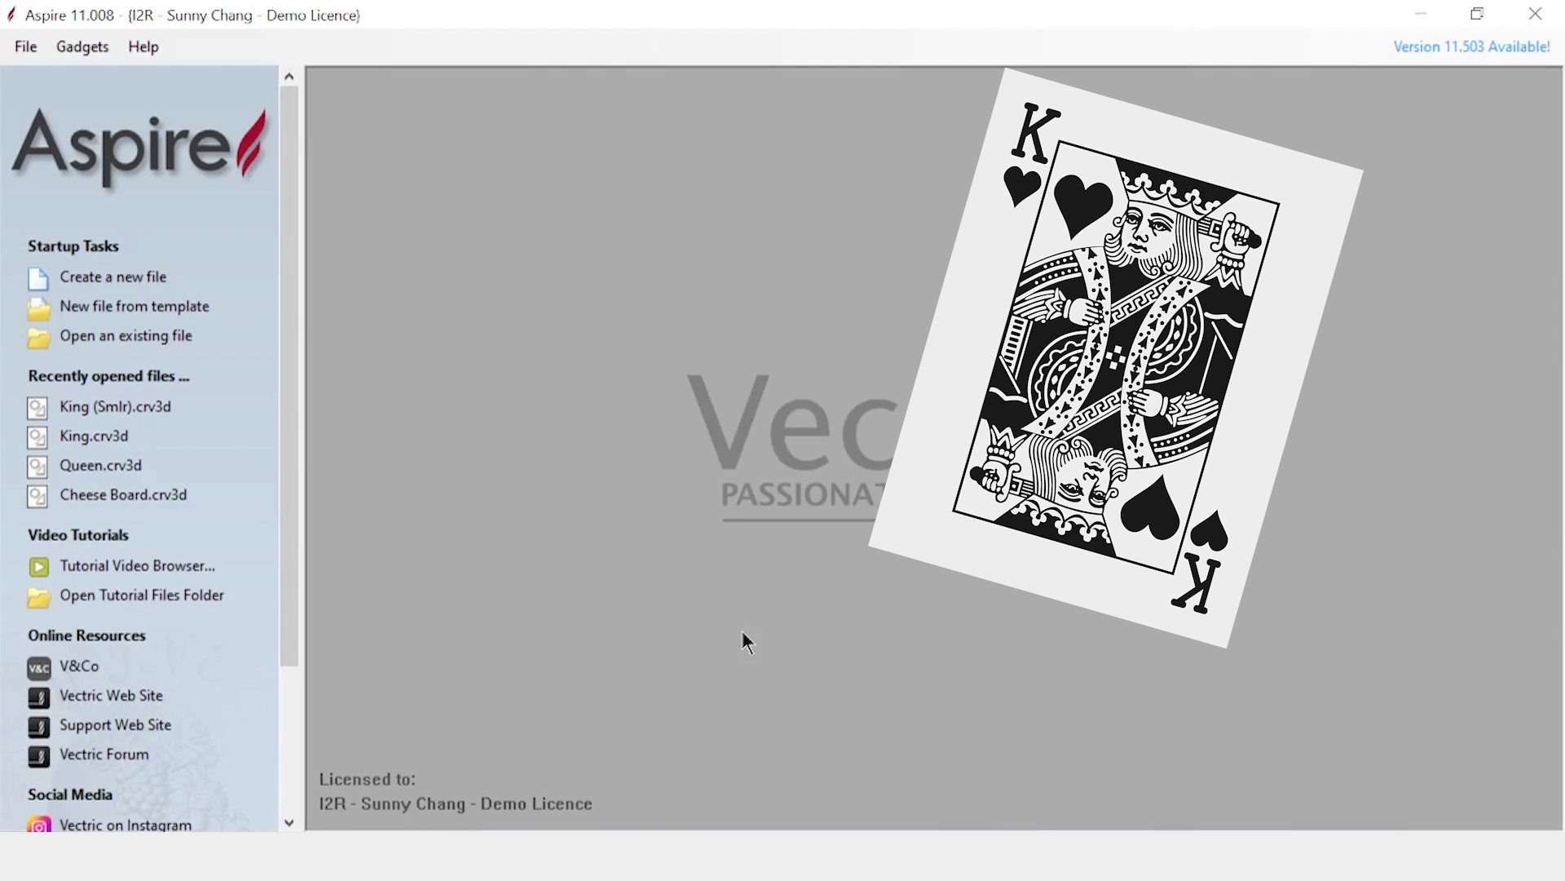
# - Create a new job 3 inches wide and 4.2 inches high, with Z zero at the material surface
pyautogui.click(120, 274)
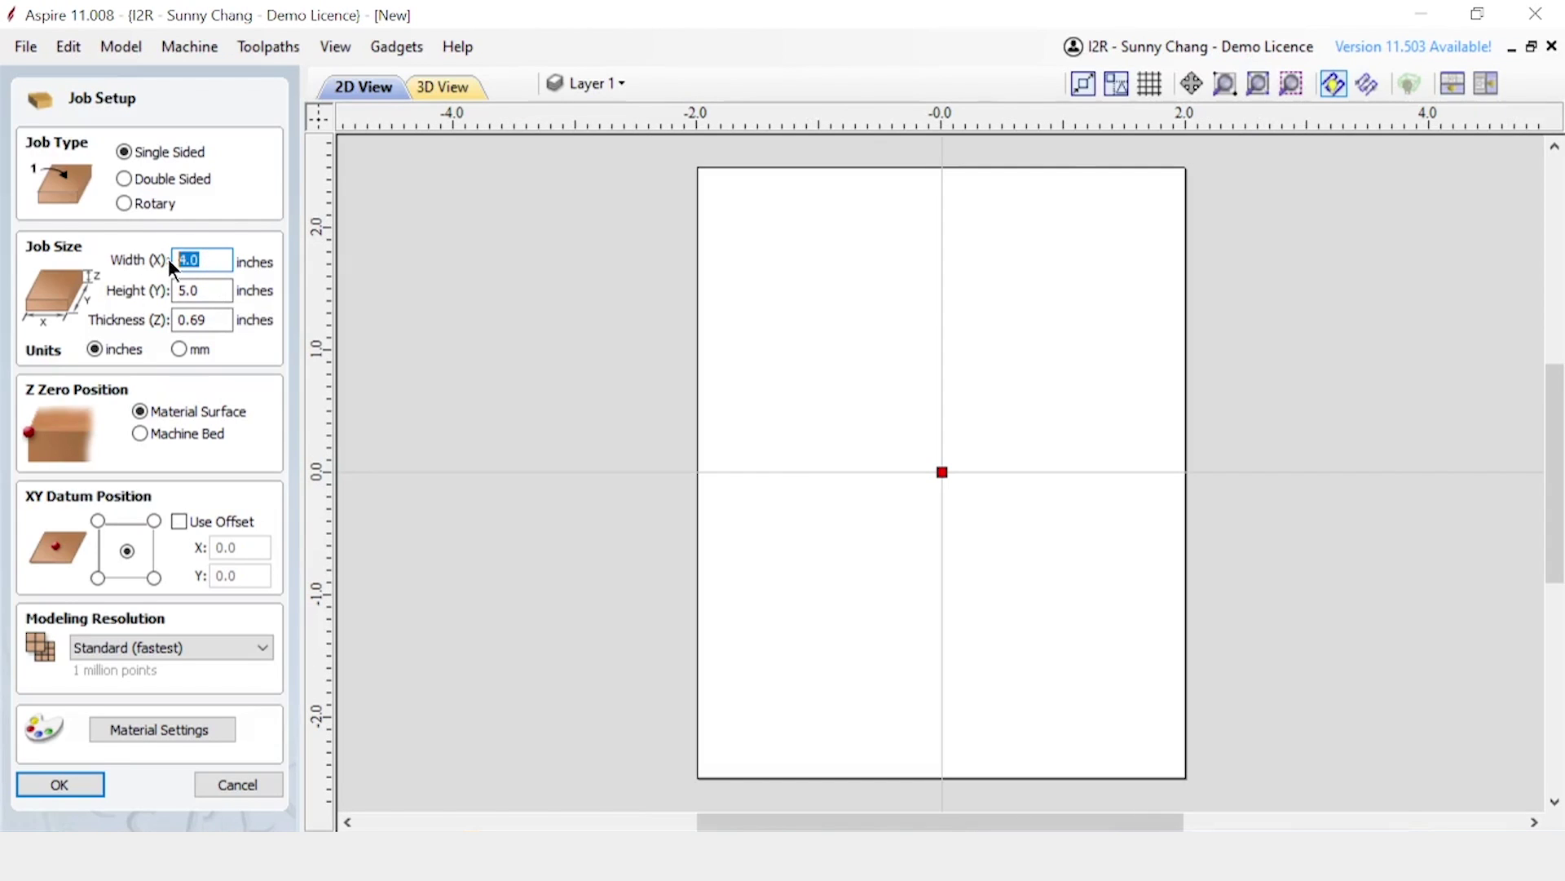
pyautogui.press('Tab')
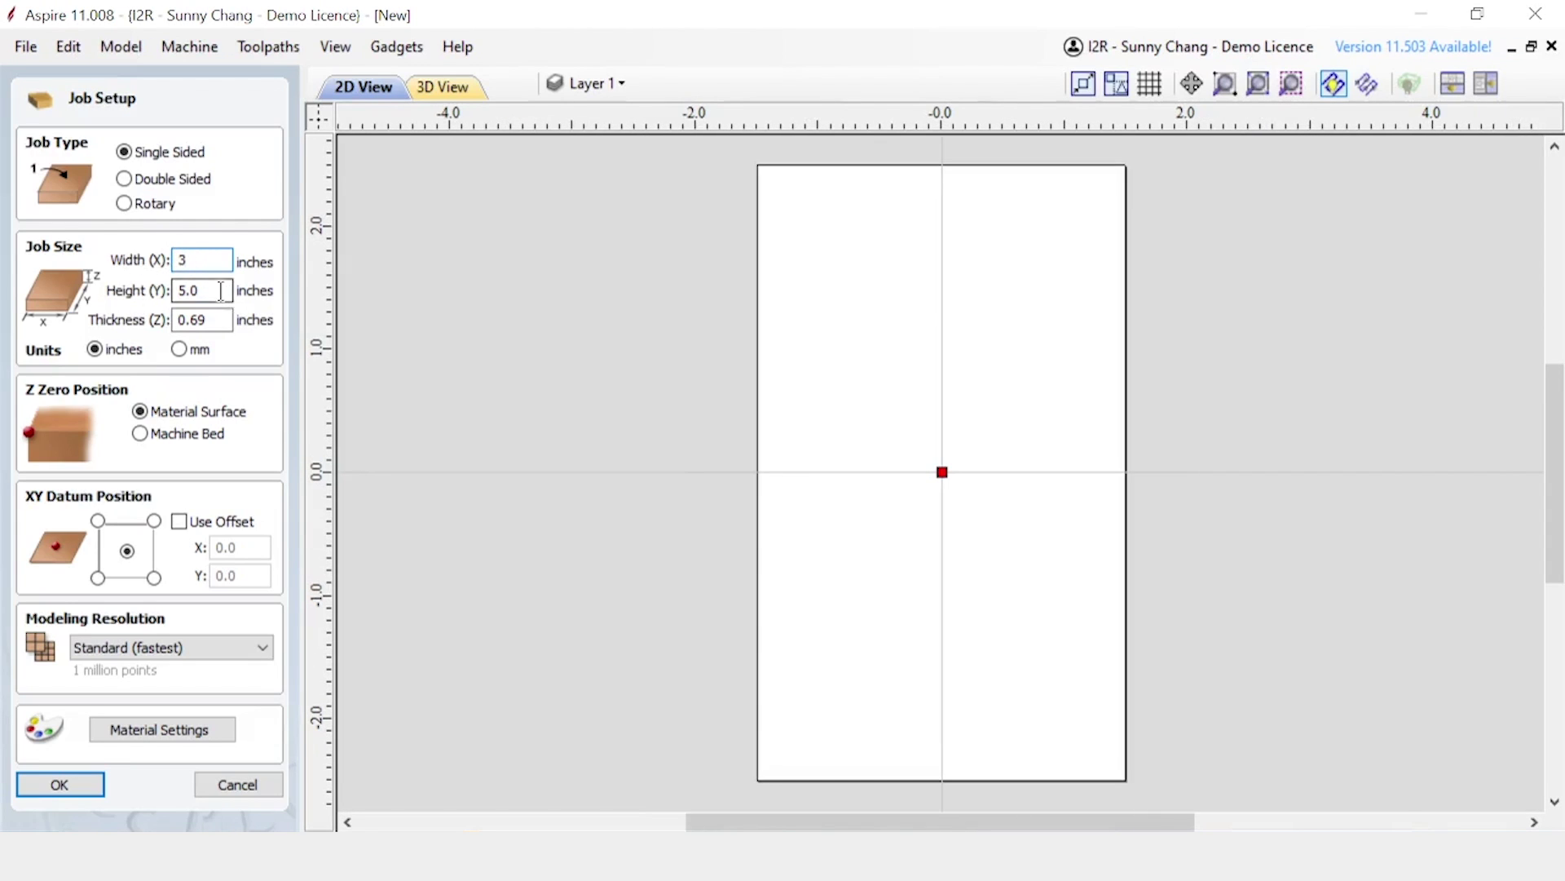
pyautogui.write('4.2')
pyautogui.press('Tab')
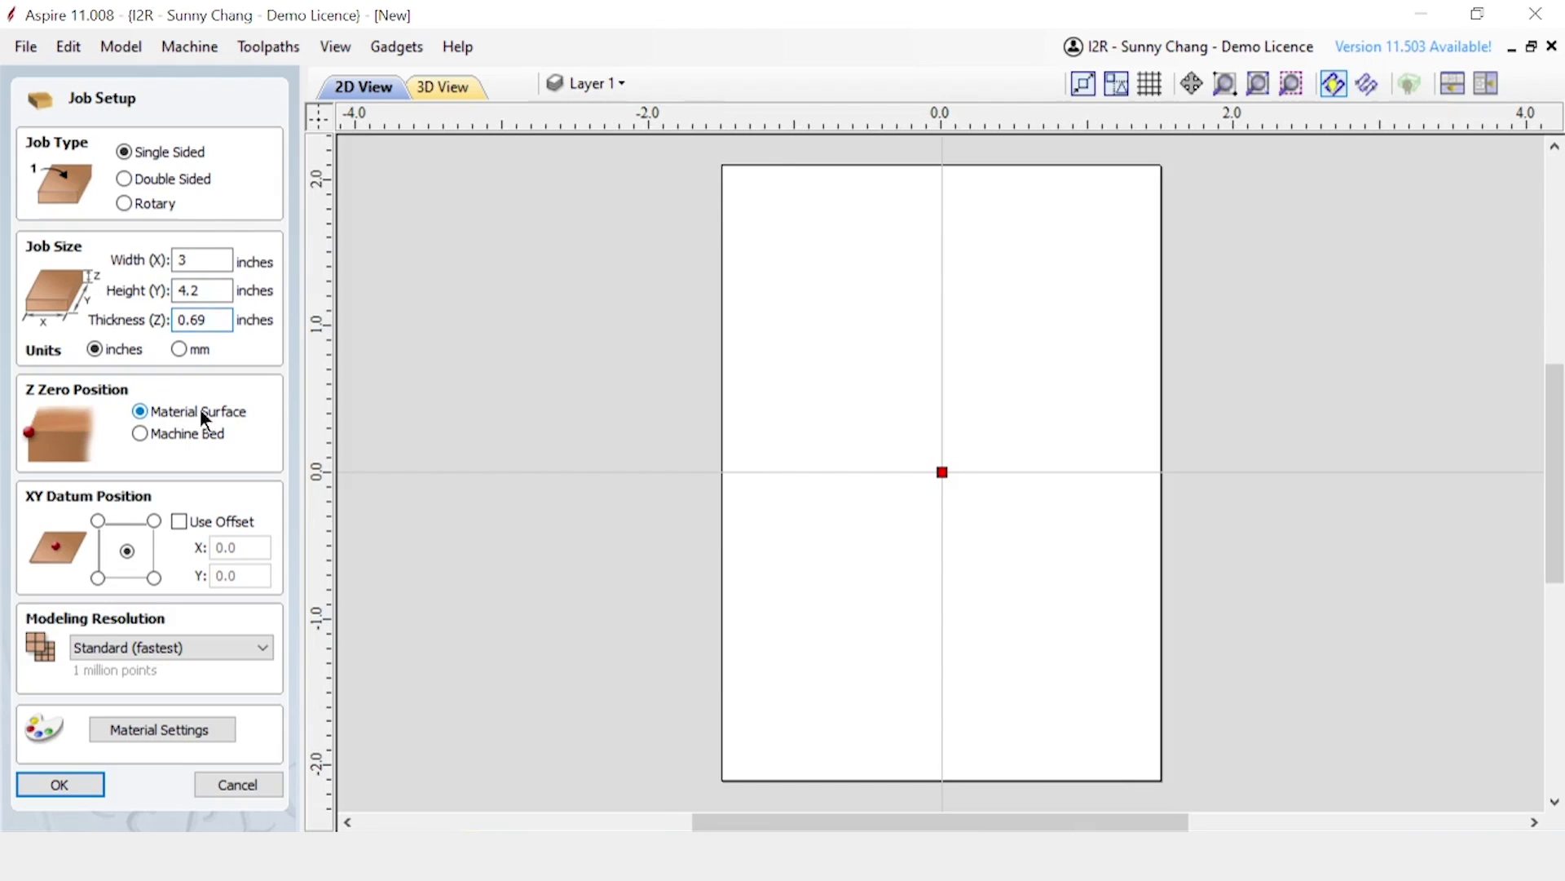
pyautogui.click(202, 414)
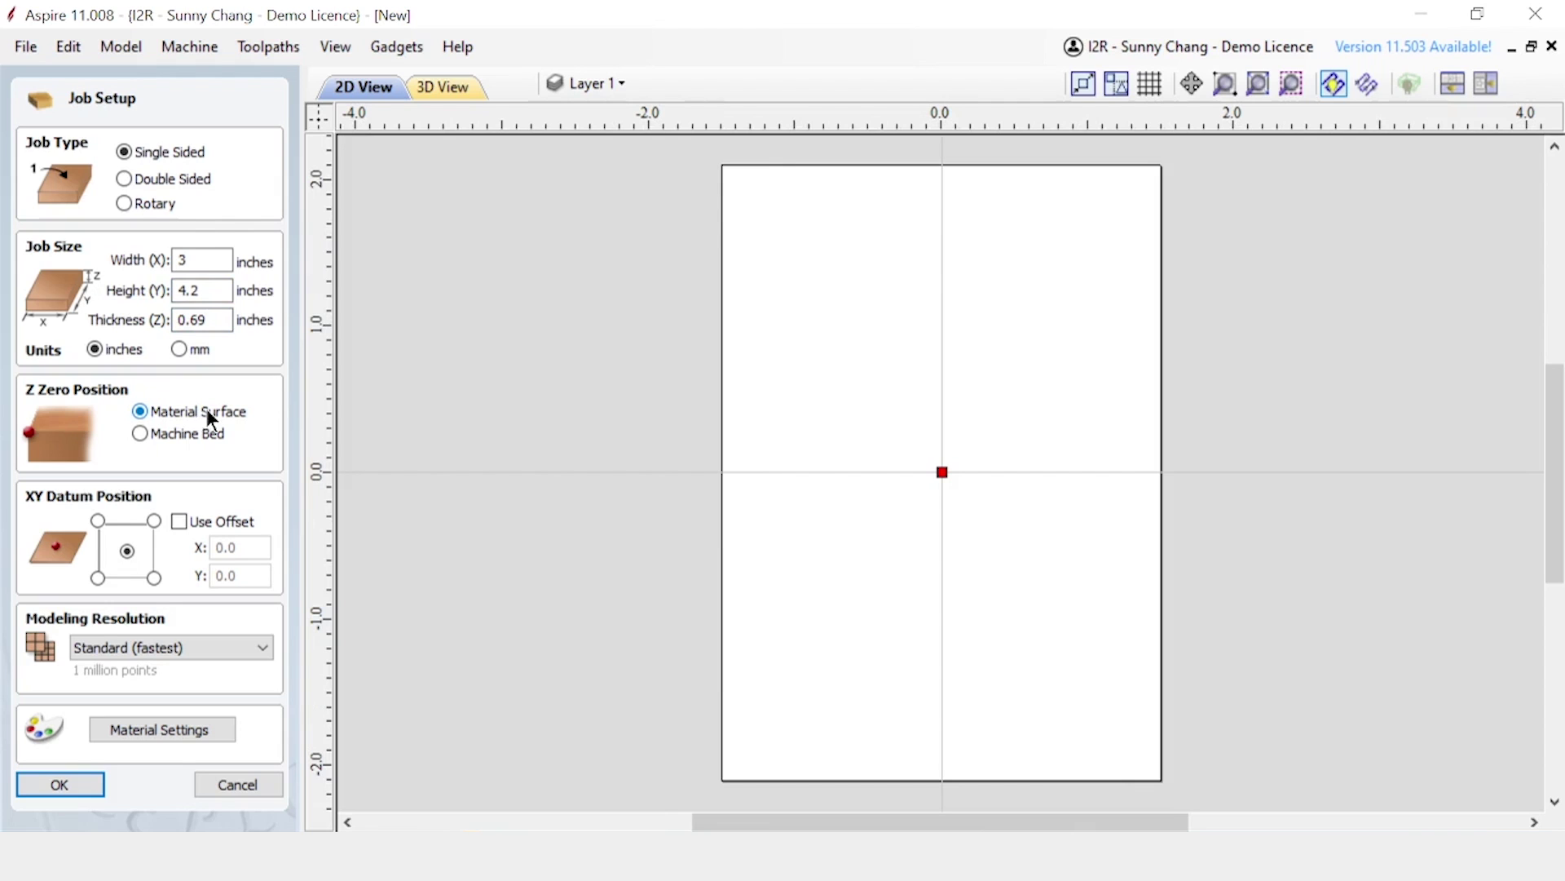
pyautogui.click(62, 788)
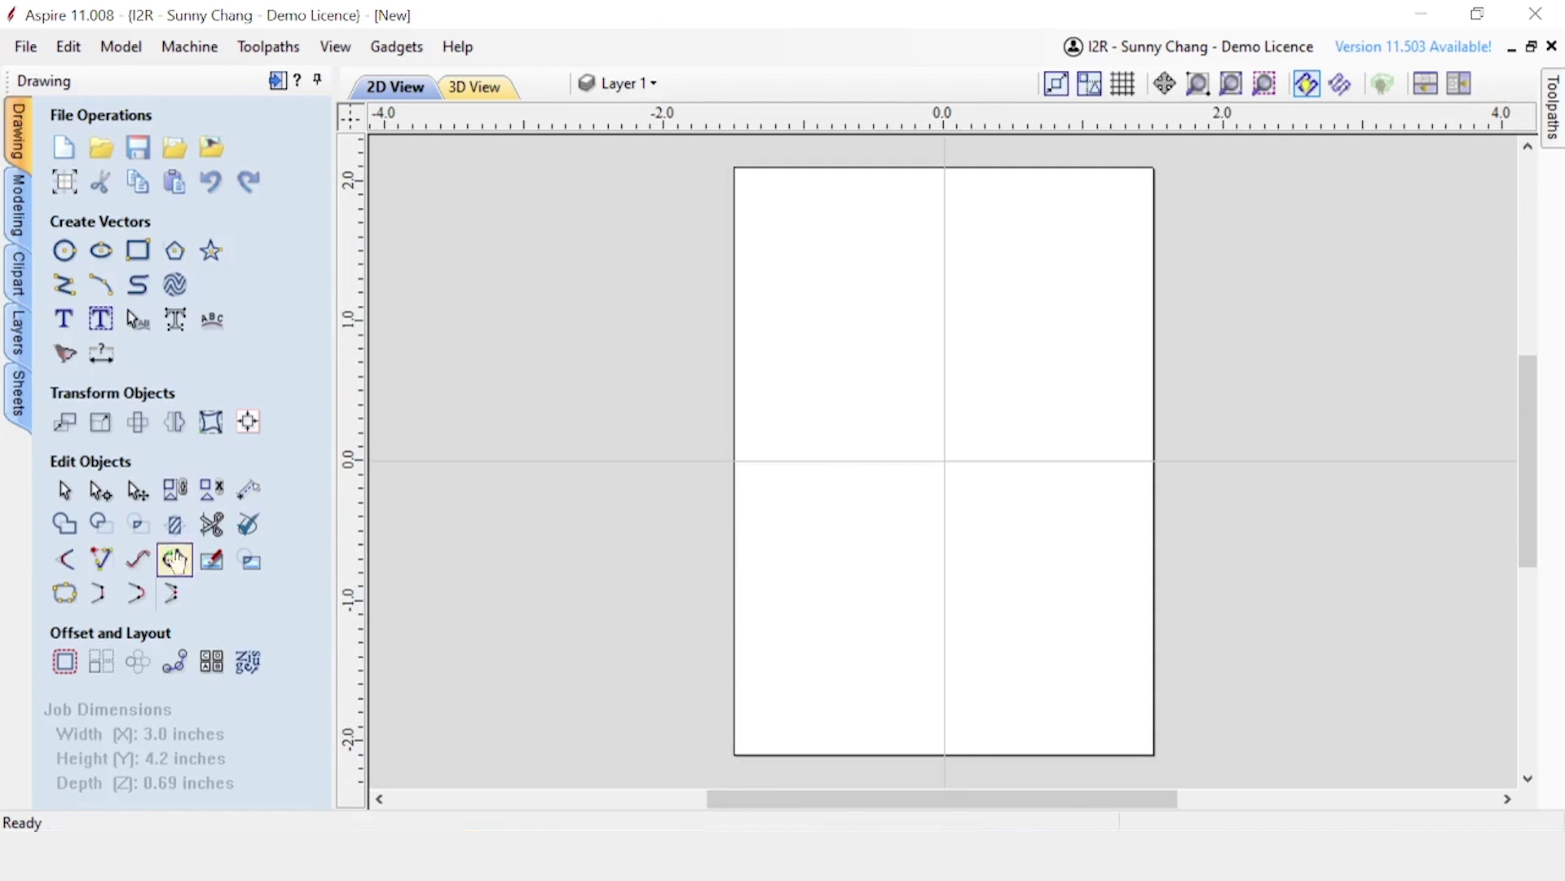
# - Import the King of Hearts image into the job as a bitmap
pyautogui.click(21, 54)
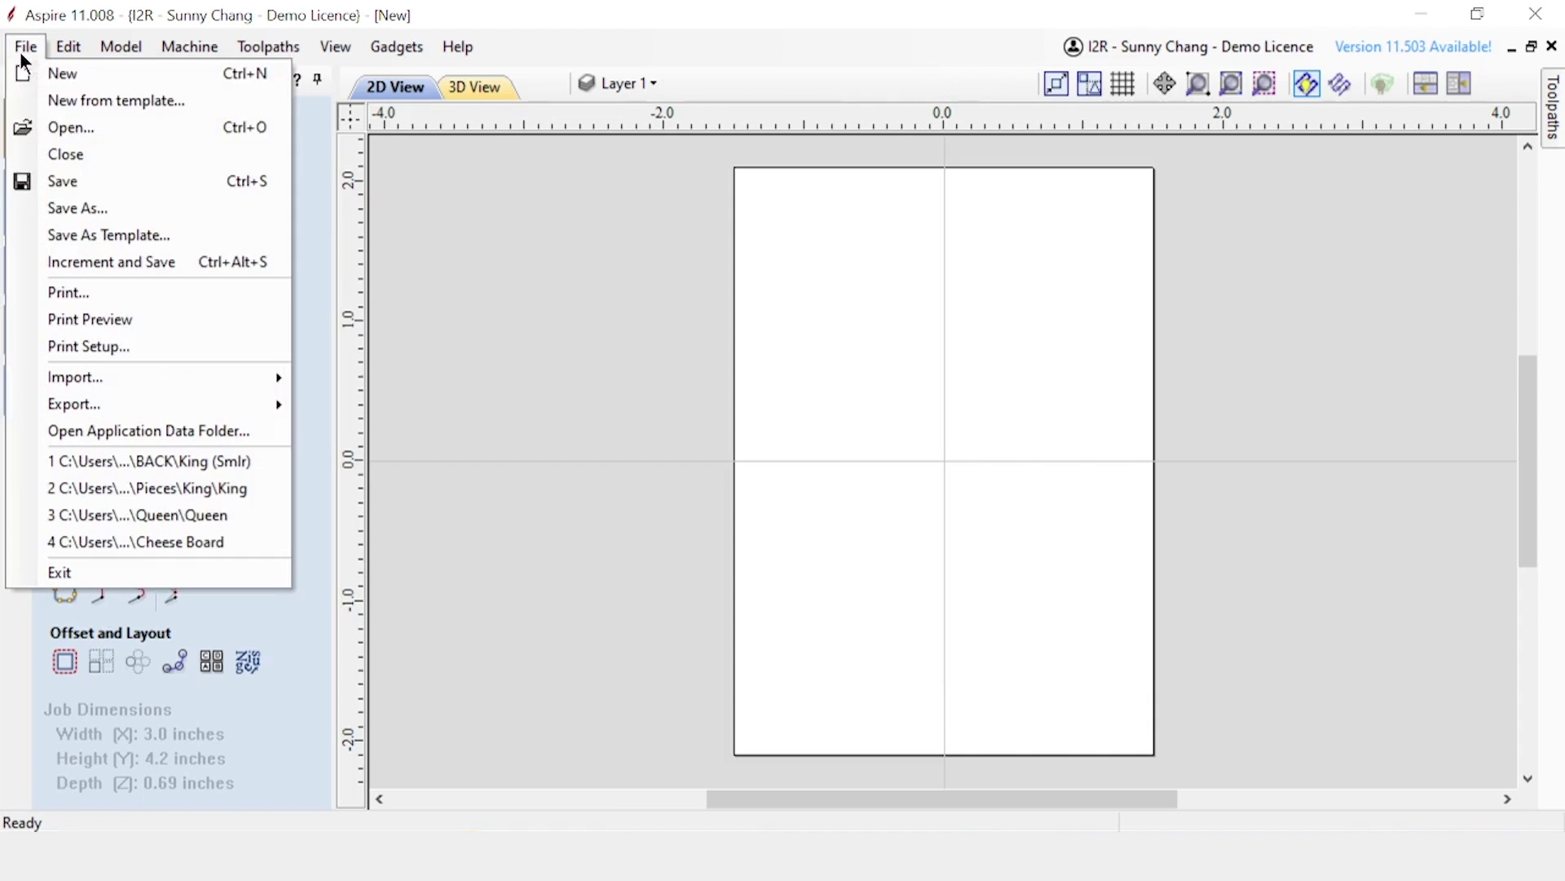
pyautogui.moveTo(75, 378)
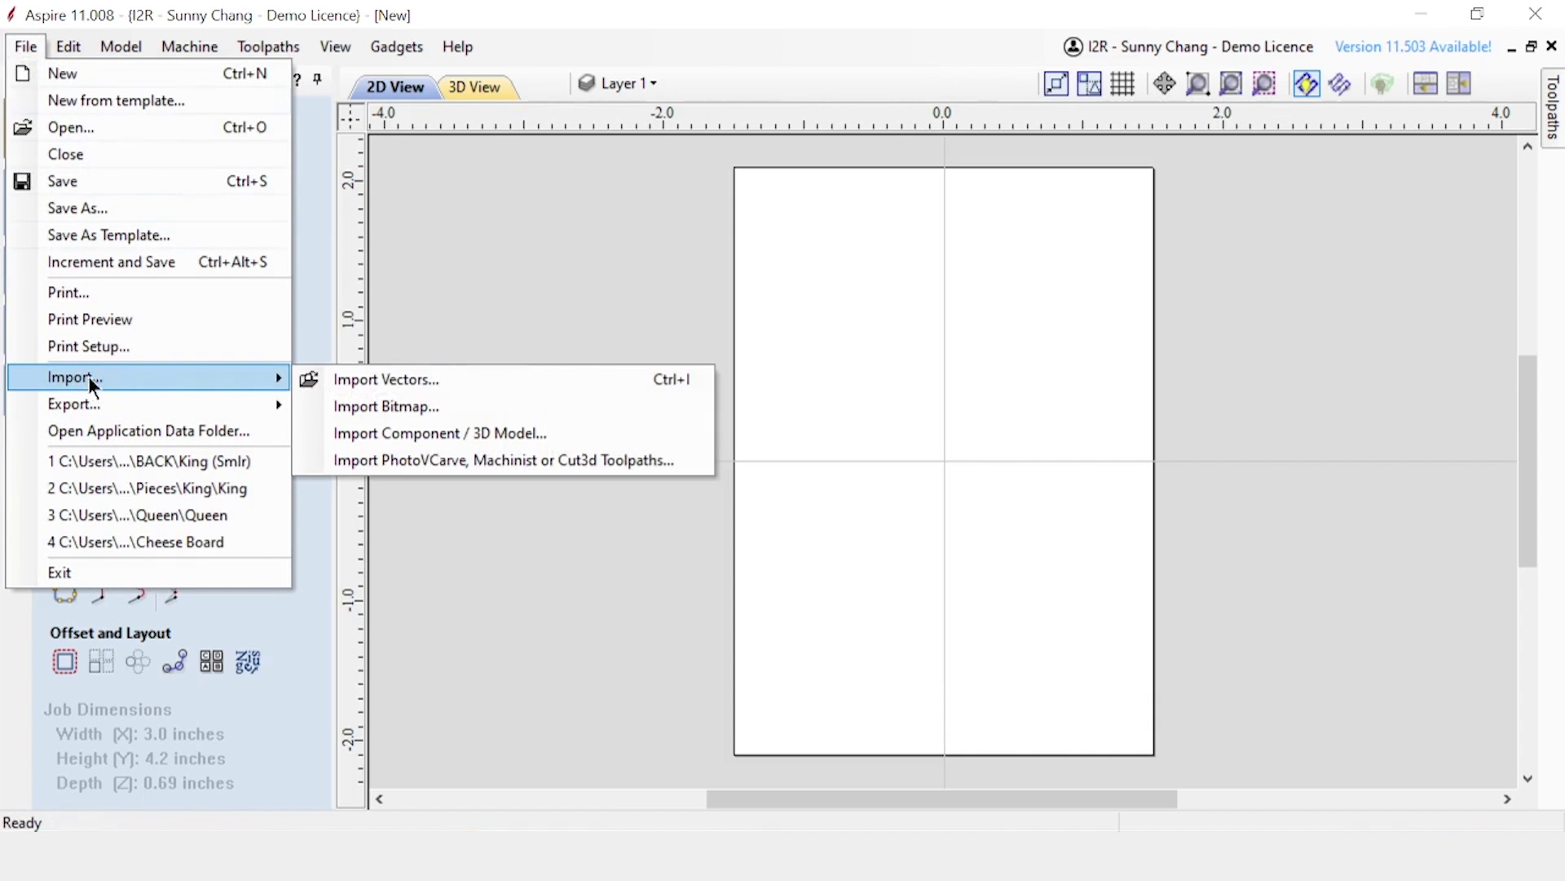
pyautogui.click(376, 409)
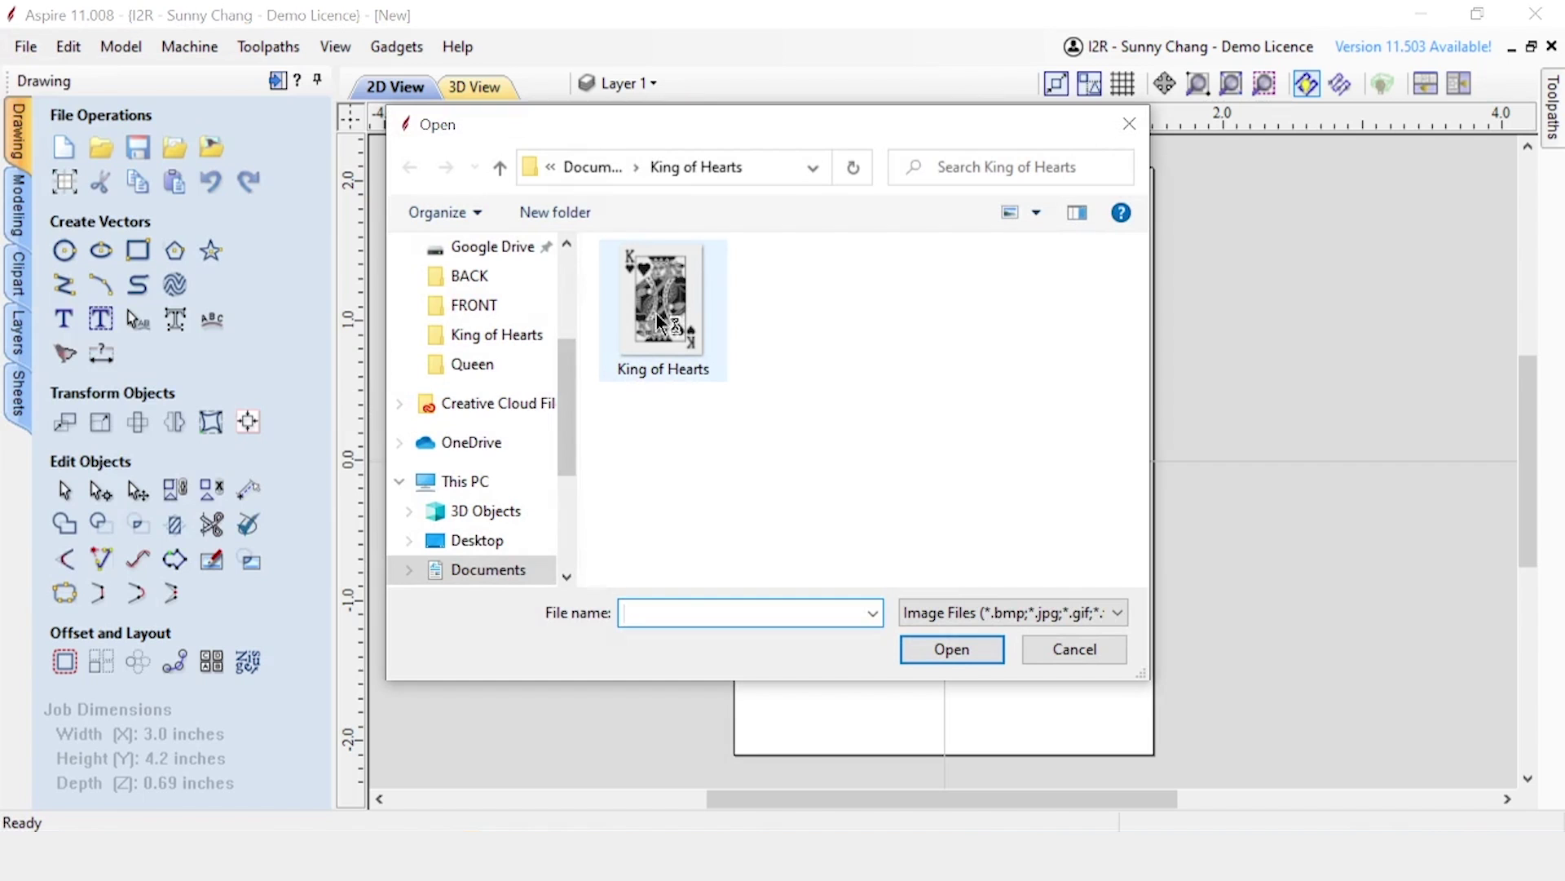
pyautogui.doubleClick(662, 320)
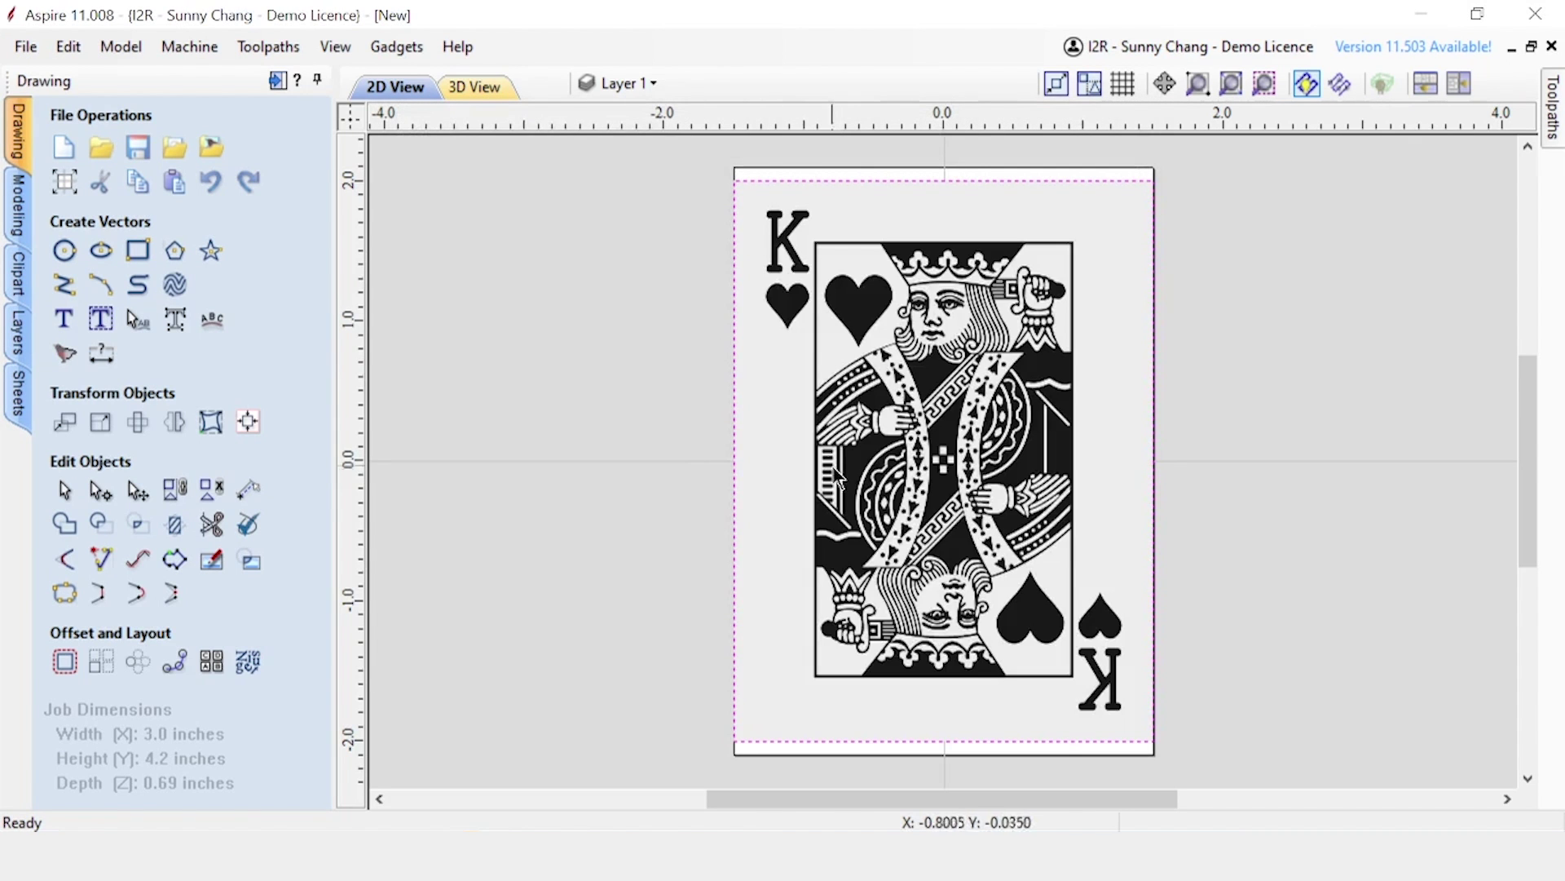
# - Examine the fine detail of the imported card bitmap, especially the patterned bands on the robe
pyautogui.click(691, 469)
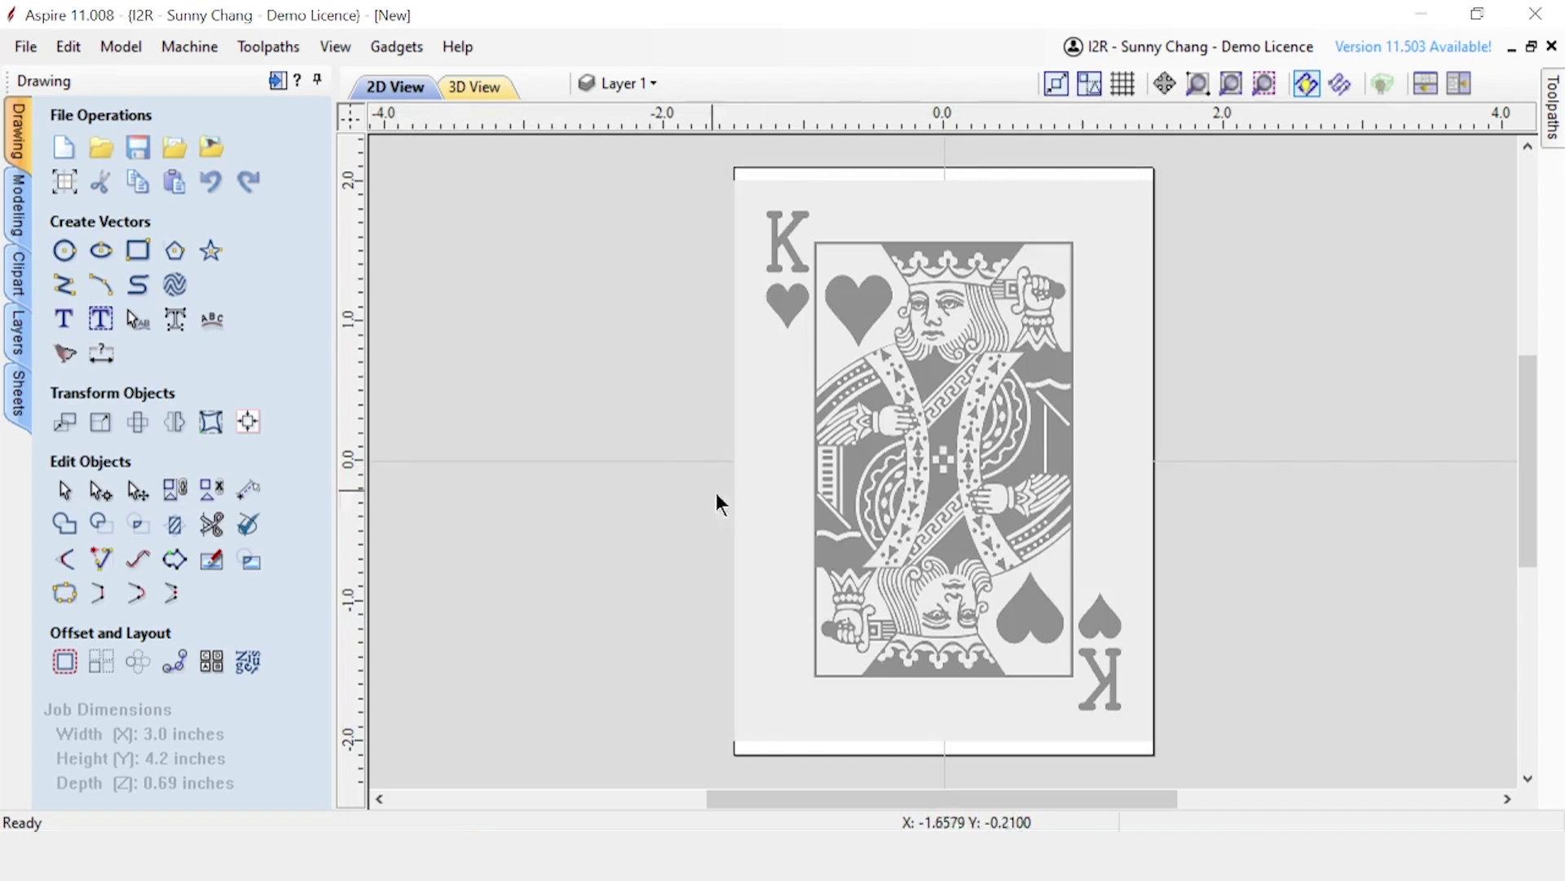
pyautogui.click(884, 422)
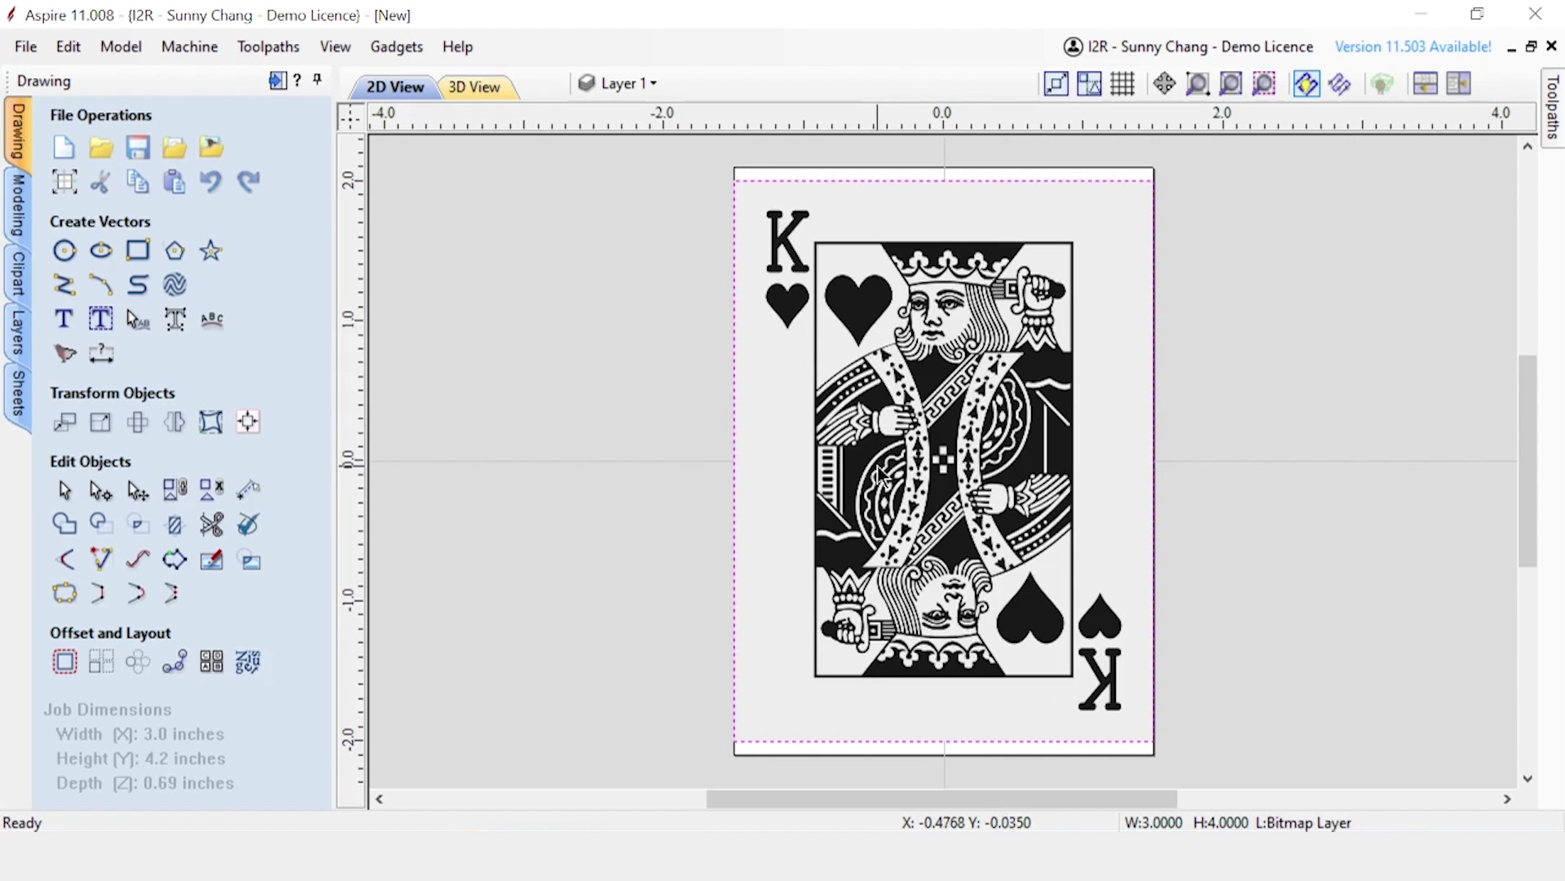
pyautogui.scroll(10, 988, 403)
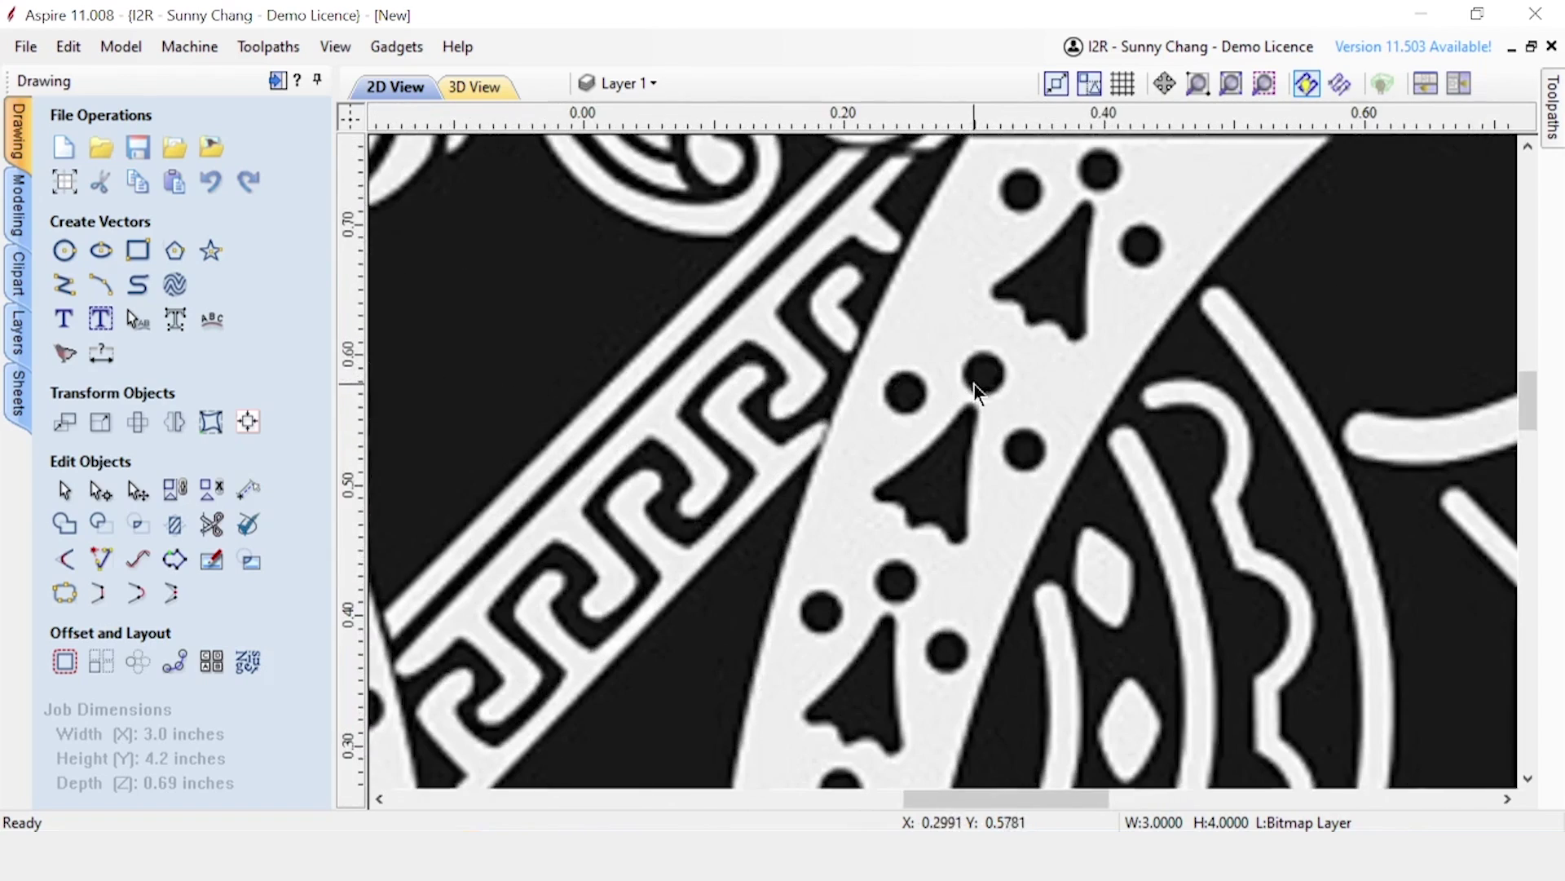
pyautogui.moveTo(978, 414); pyautogui.dragTo(699, 321, button='middle')
pyautogui.scroll(-8, 593, 324)
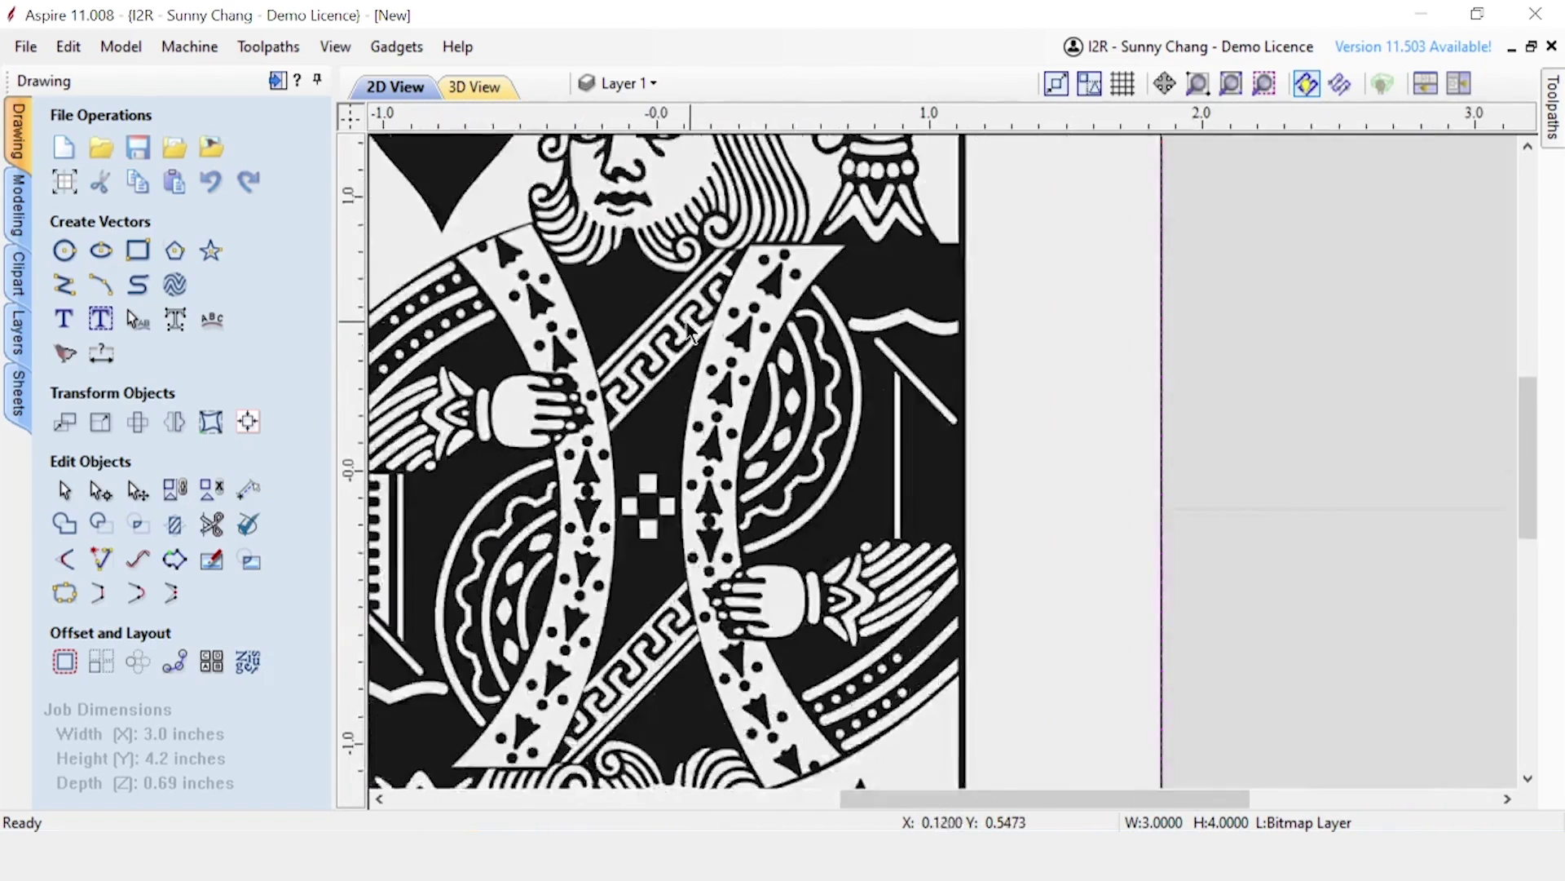
pyautogui.scroll(-5, 593, 323)
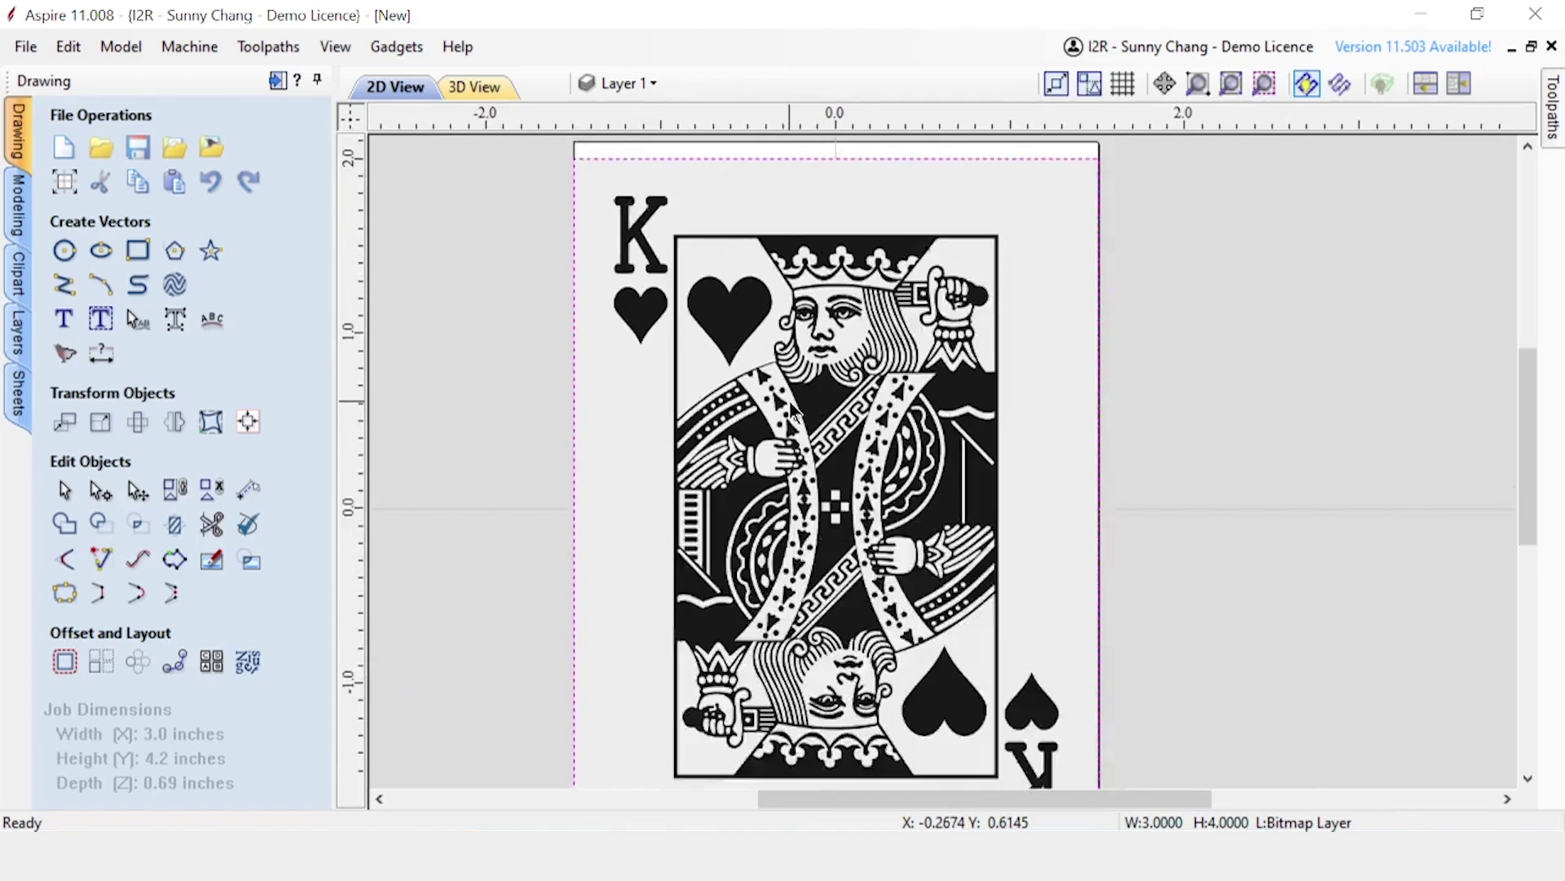
pyautogui.click(530, 401)
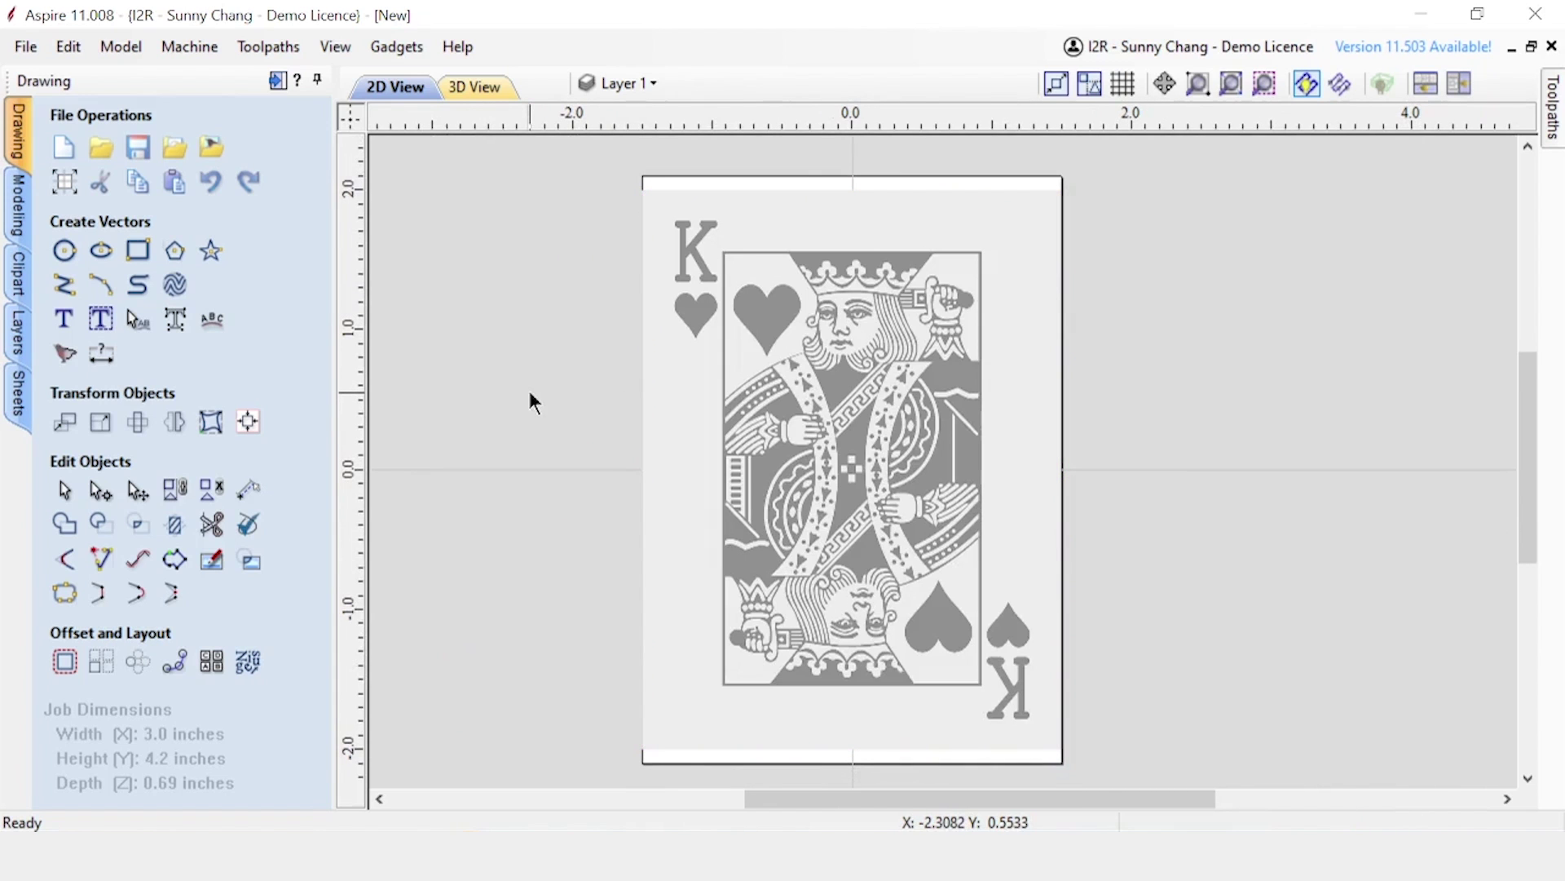
# - Set up a black/white trace of the card bitmap with a threshold of 0.58 and preview its vectors
pyautogui.click(810, 375)
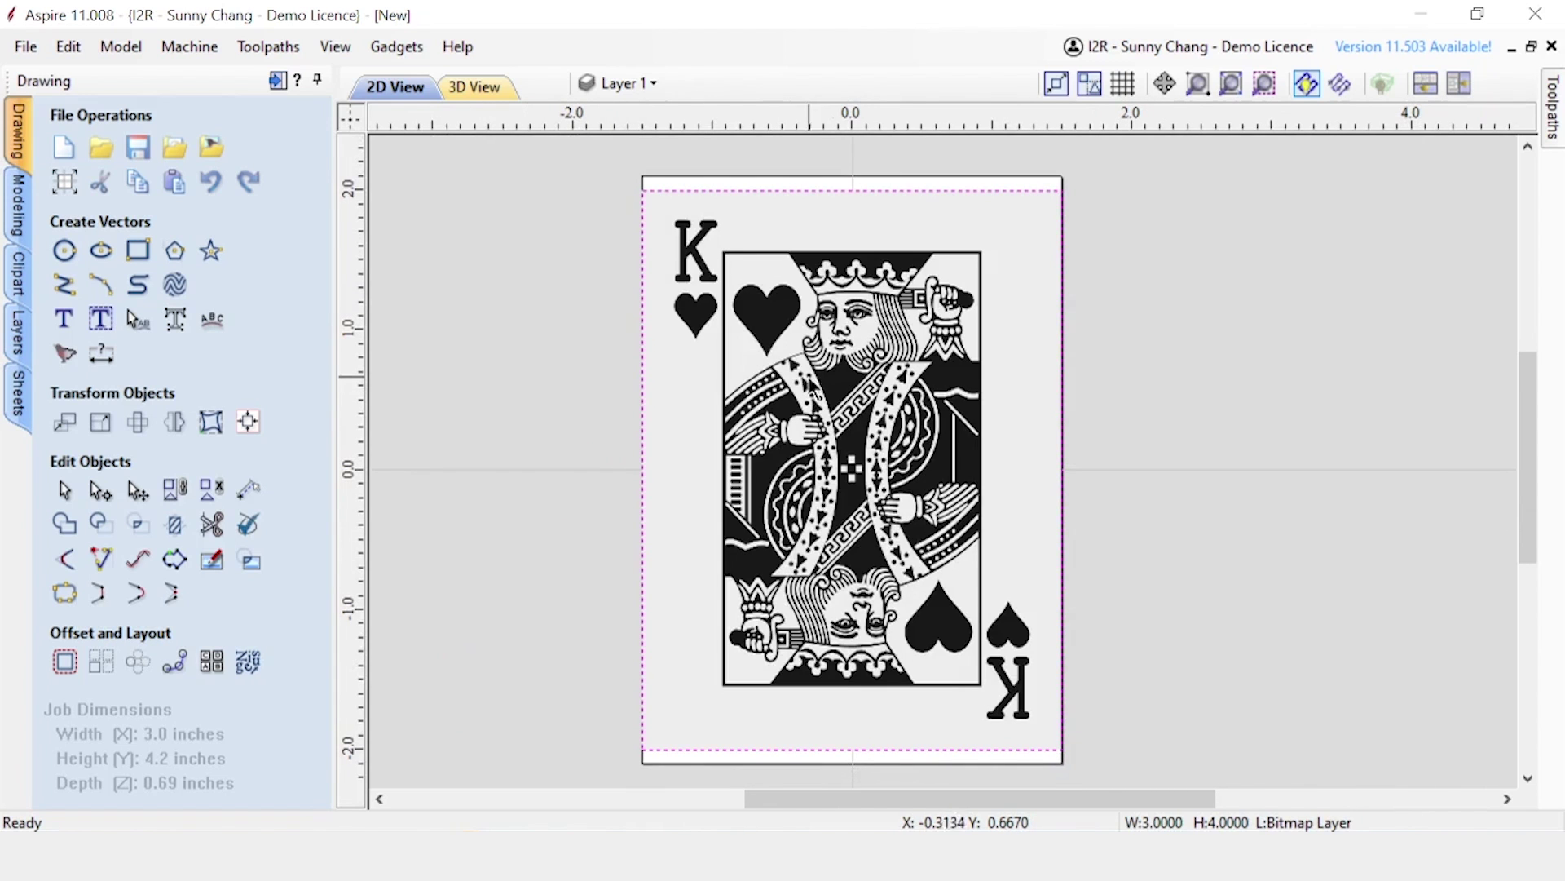
pyautogui.click(59, 361)
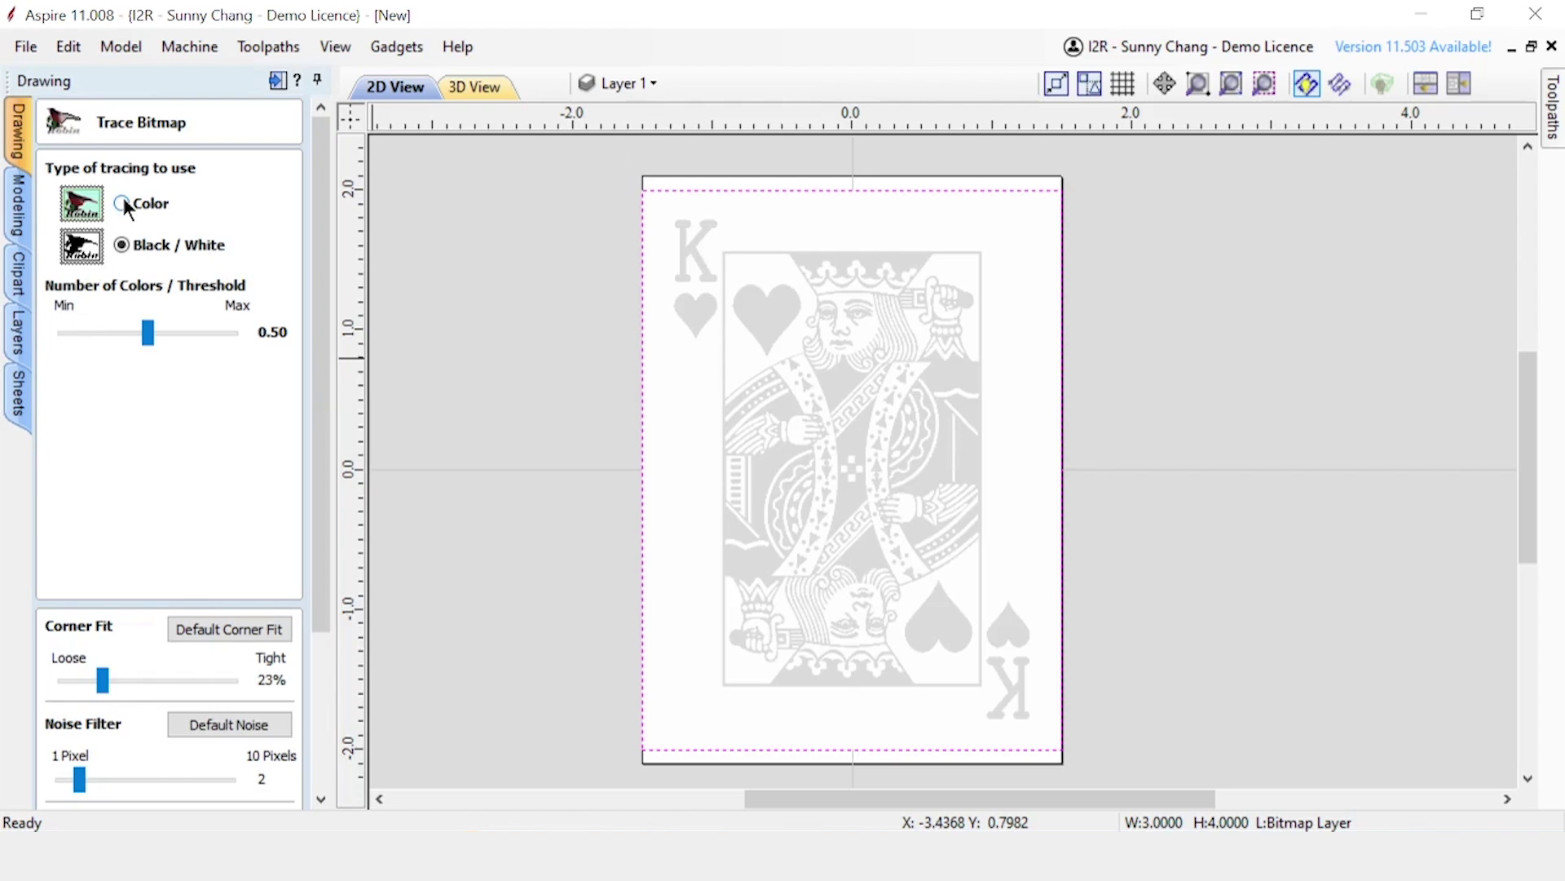
pyautogui.click(124, 200)
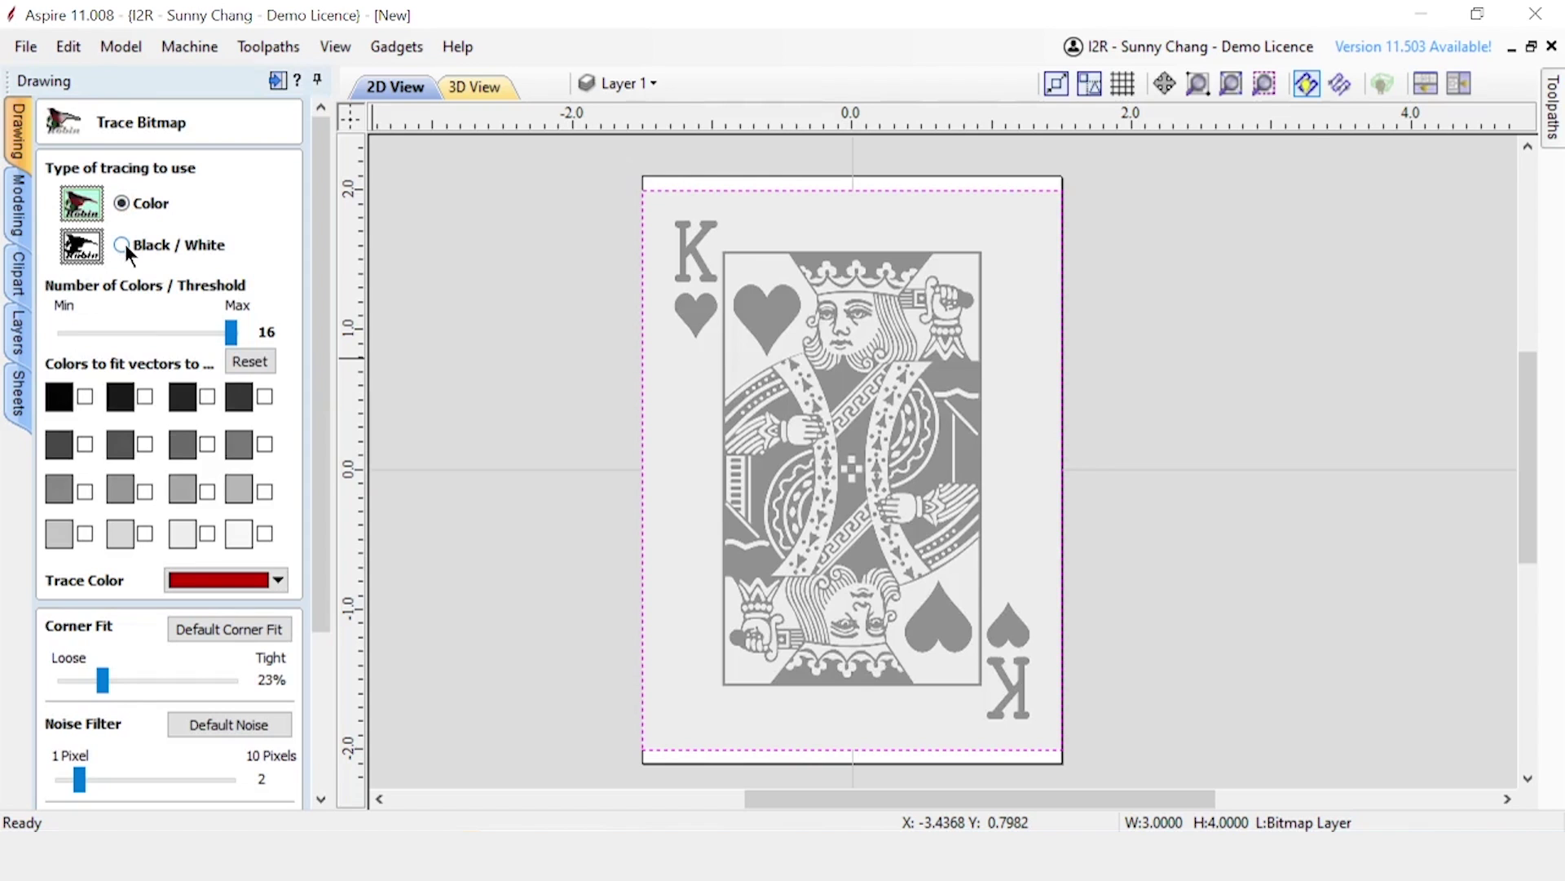
pyautogui.click(122, 244)
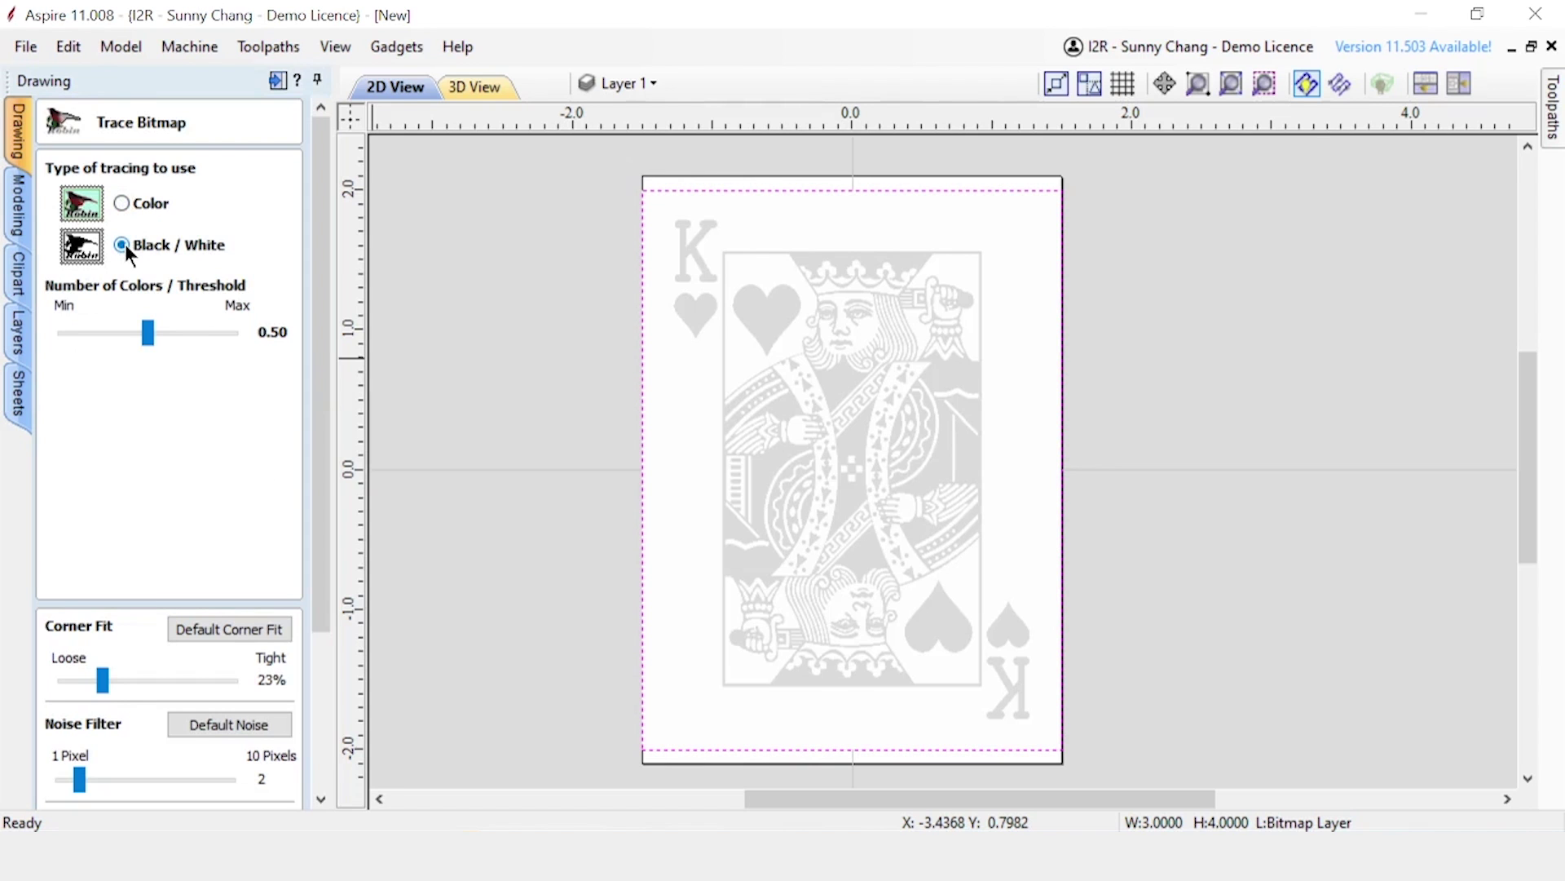
pyautogui.moveTo(148, 334)
pyautogui.mouseDown()
pyautogui.moveTo(256, 339)
pyautogui.moveTo(127, 340)
pyautogui.moveTo(227, 339)
pyautogui.moveTo(165, 345)
pyautogui.mouseUp()
pyautogui.moveTo(165, 345); pyautogui.dragTo(165, 344)
pyautogui.scroll(-1, 191, 435)
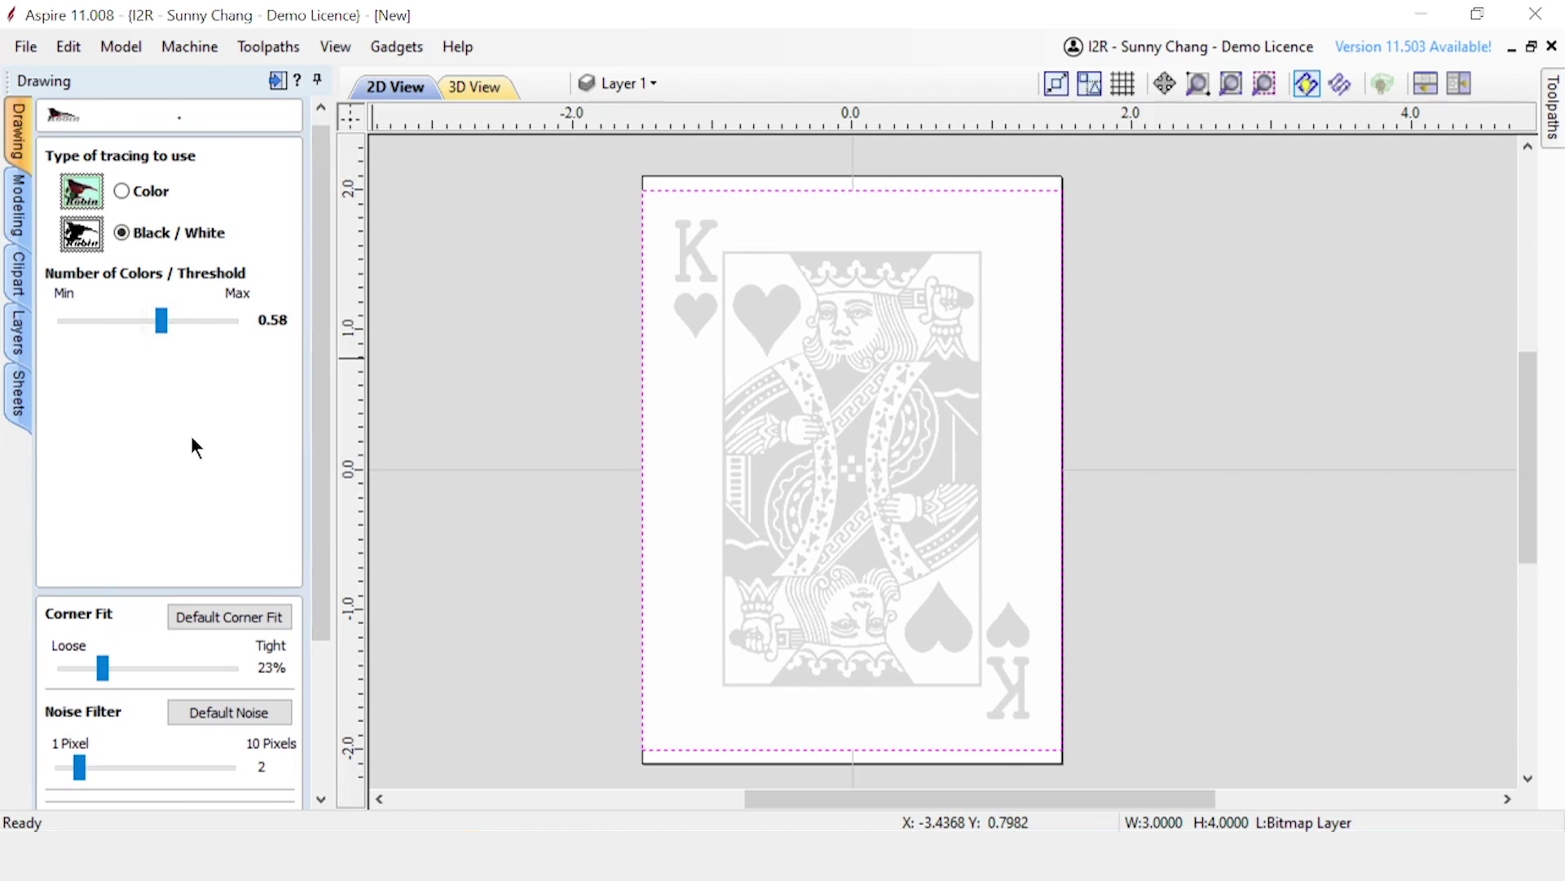
pyautogui.scroll(-5, 189, 434)
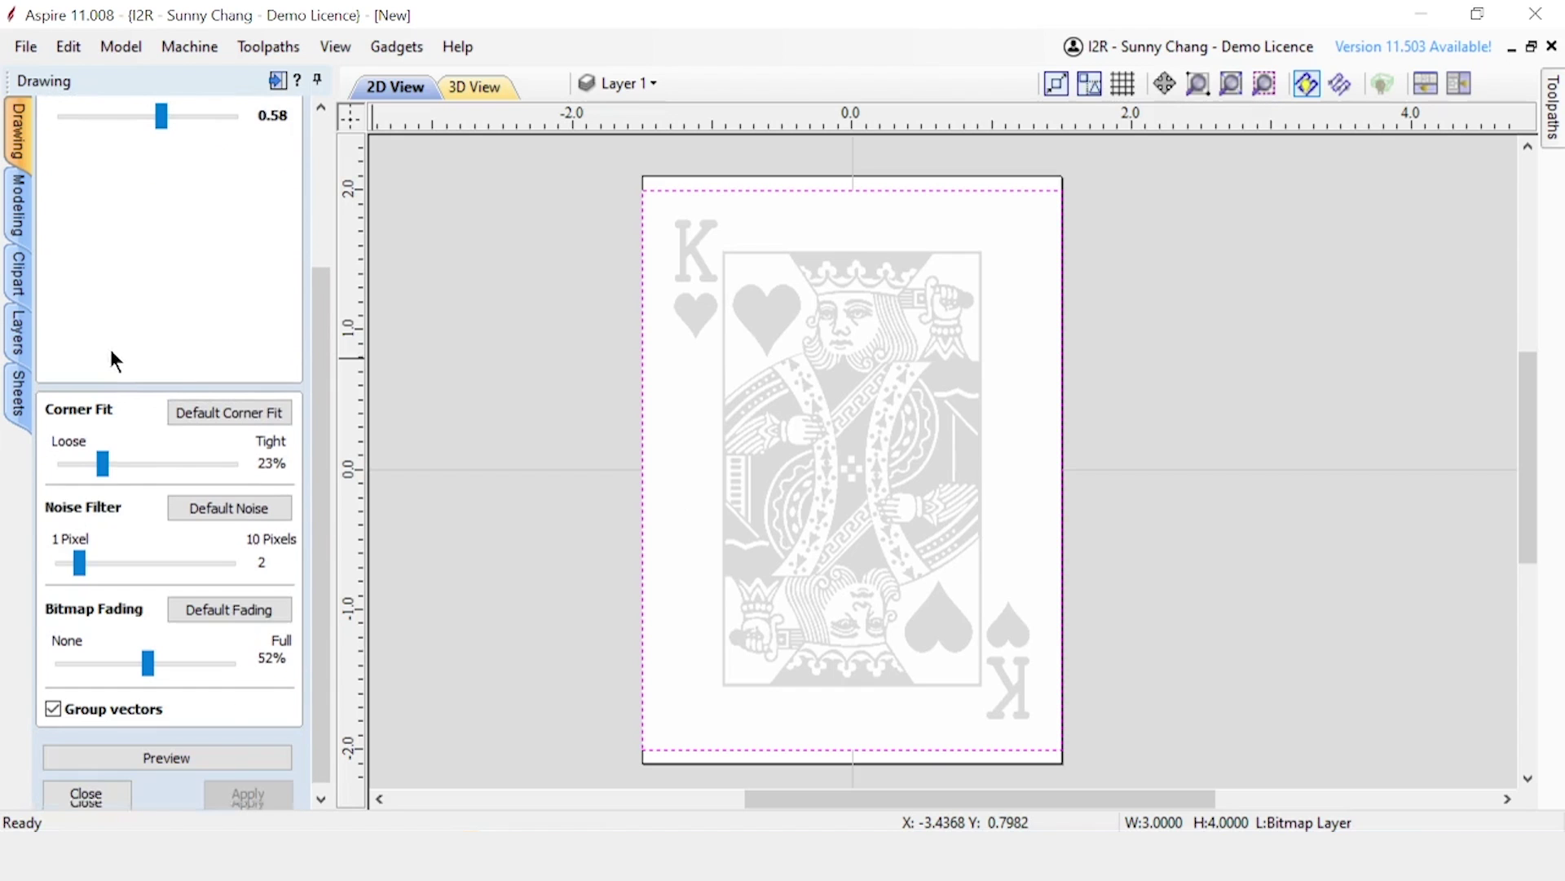
pyautogui.click(201, 761)
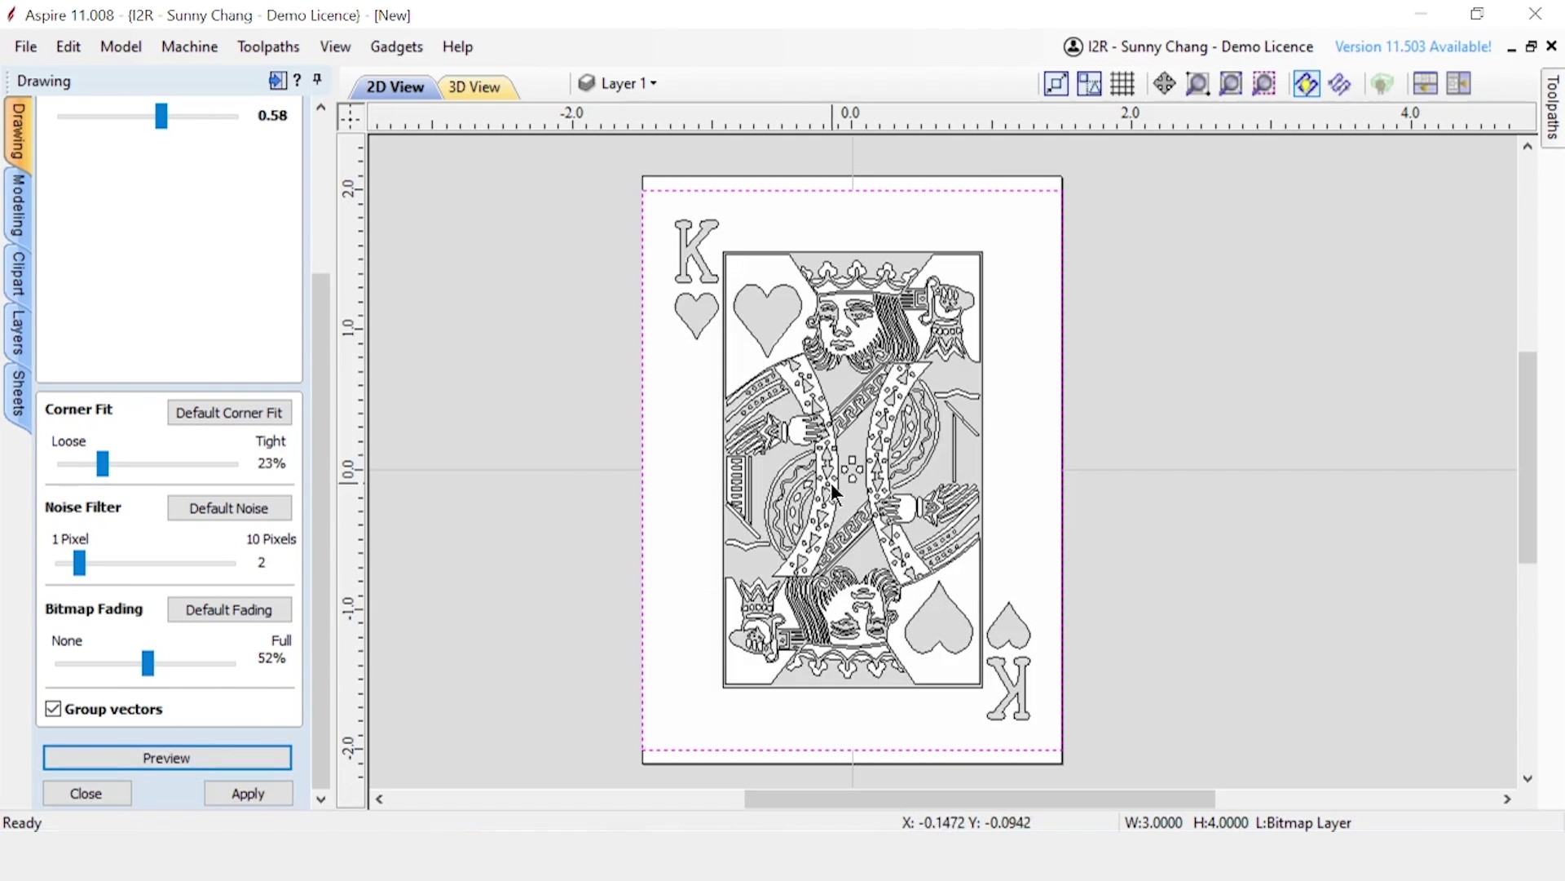
# - Examine the previewed vectors around the king's face, beard and patterned sash for stray shapes
pyautogui.moveTo(1006, 491)
pyautogui.mouseDown(button='middle')
pyautogui.moveTo(956, 467)
pyautogui.moveTo(1013, 495)
pyautogui.mouseUp(button='middle')
pyautogui.scroll(8, 832, 283)
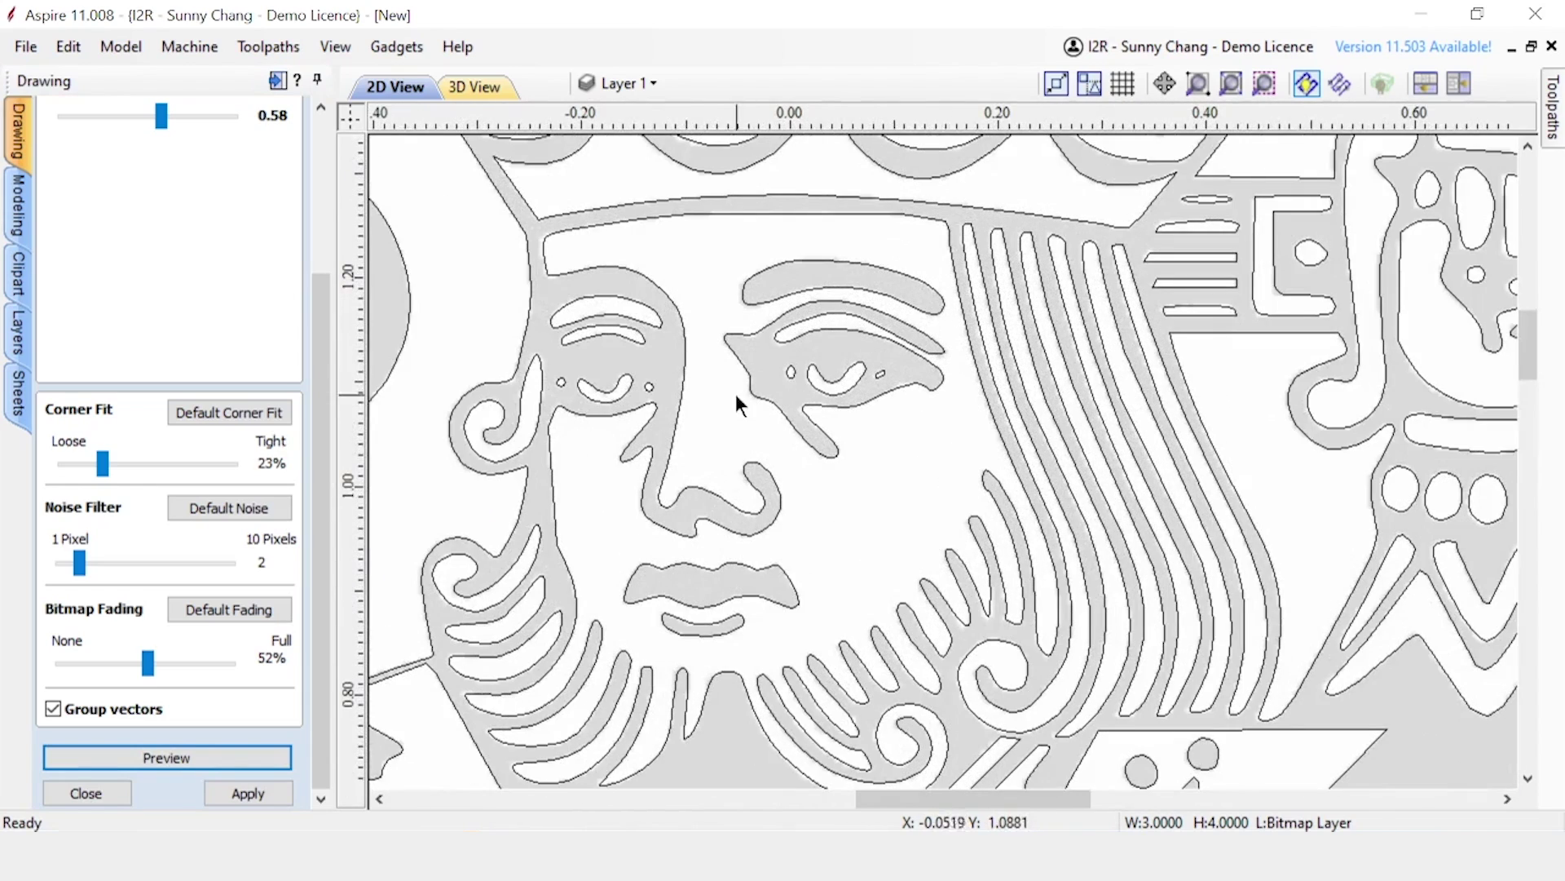
pyautogui.moveTo(736, 394); pyautogui.dragTo(844, 275, button='middle')
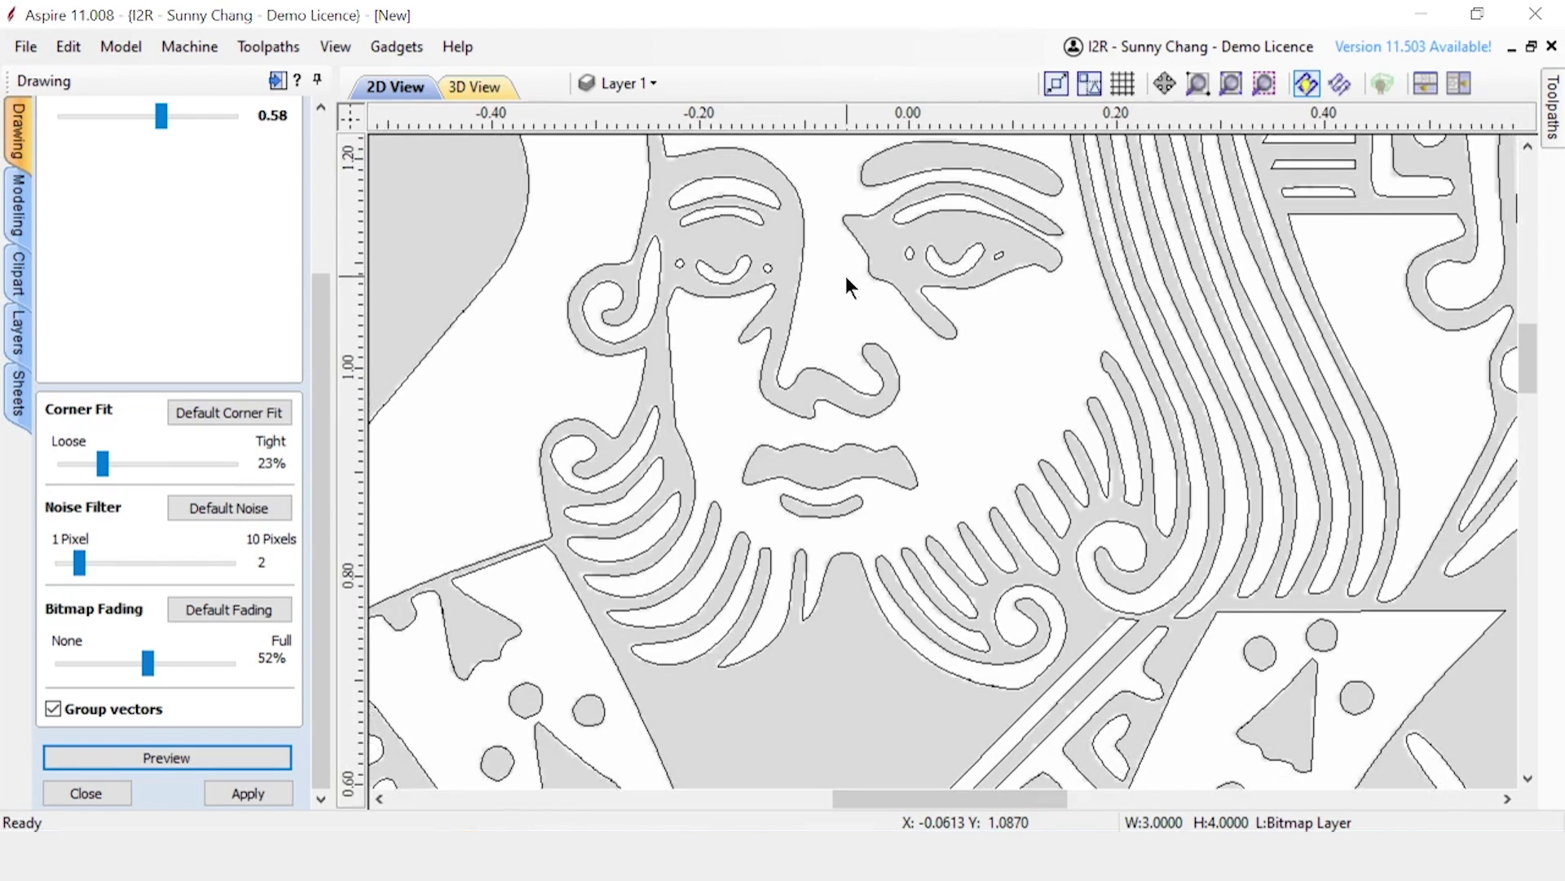
pyautogui.moveTo(670, 535); pyautogui.dragTo(743, 364, button='middle')
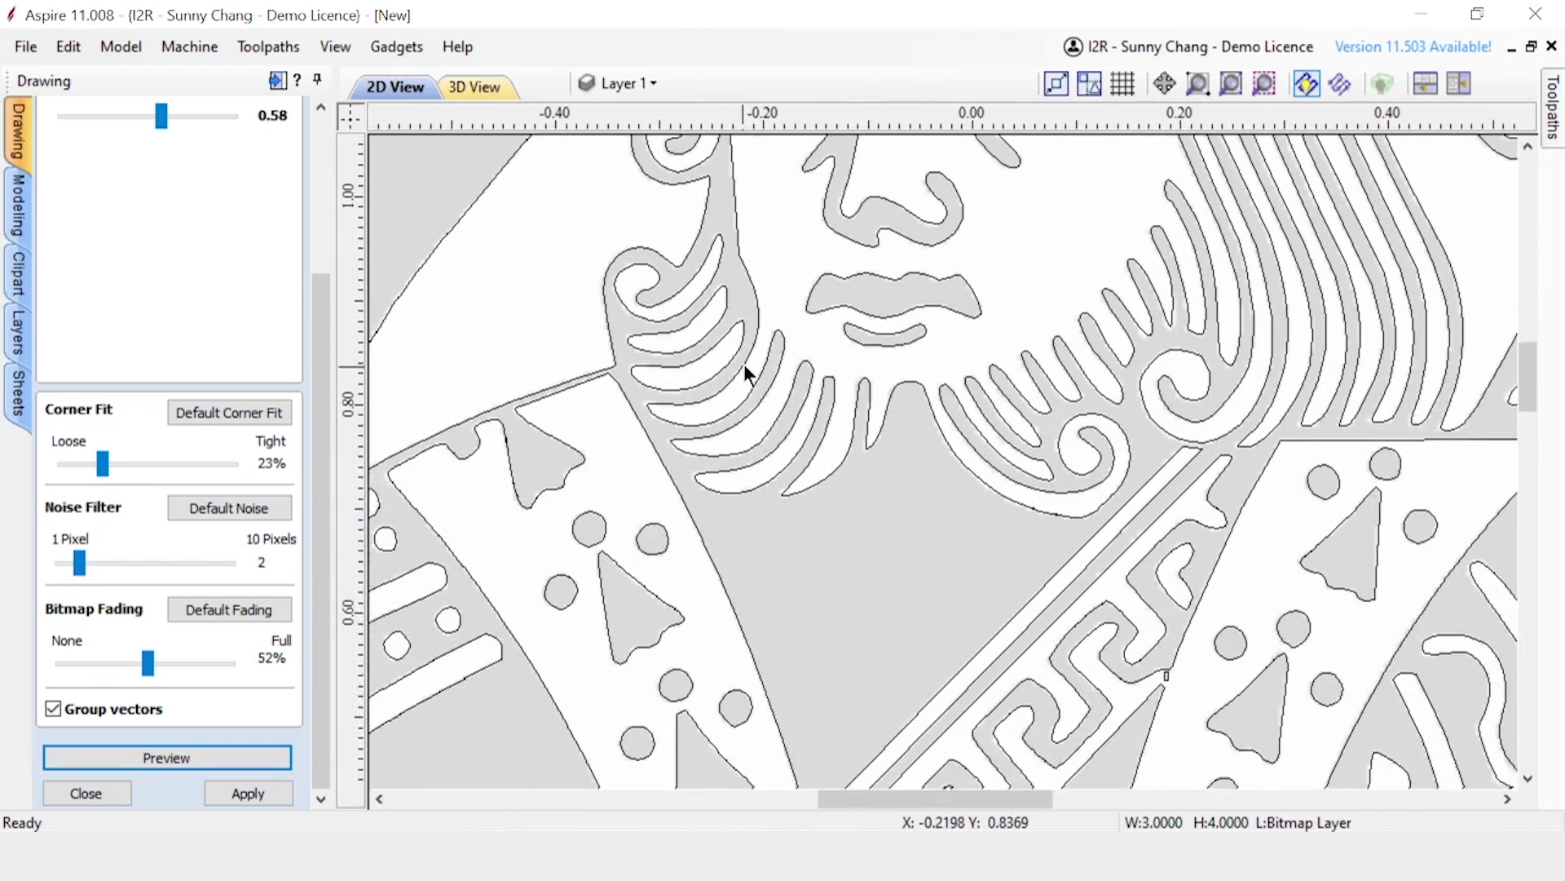
pyautogui.moveTo(926, 409); pyautogui.dragTo(800, 413, button='middle')
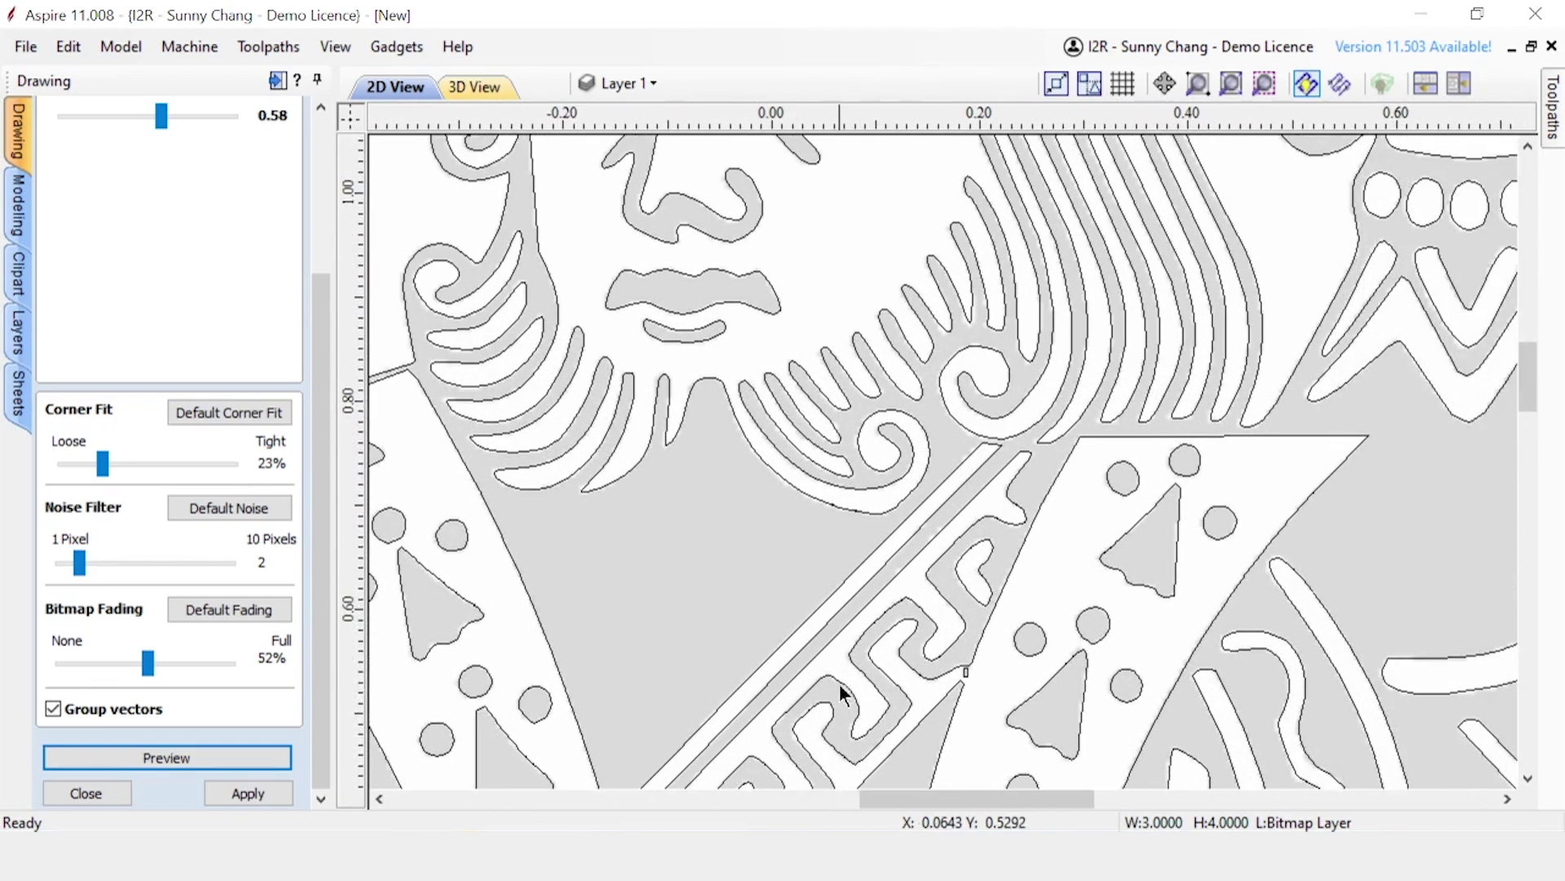
pyautogui.moveTo(839, 684); pyautogui.dragTo(857, 477, button='middle')
pyautogui.scroll(5, 918, 467)
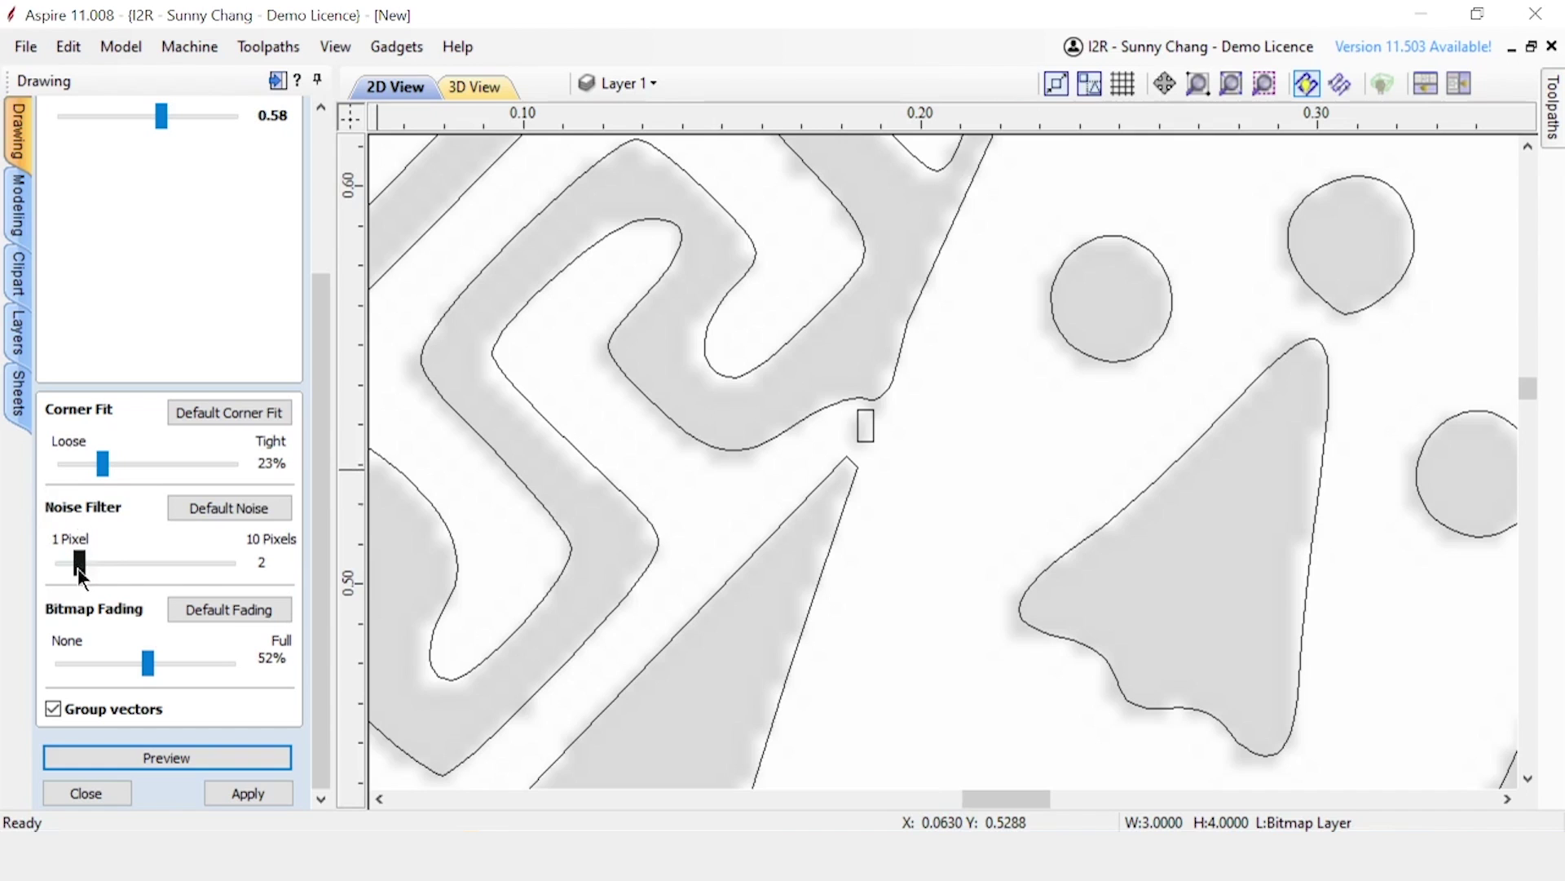
# - Set the trace's noise filter to 7 pixels and apply it to the traced vectors
pyautogui.moveTo(77, 567); pyautogui.dragTo(175, 565)
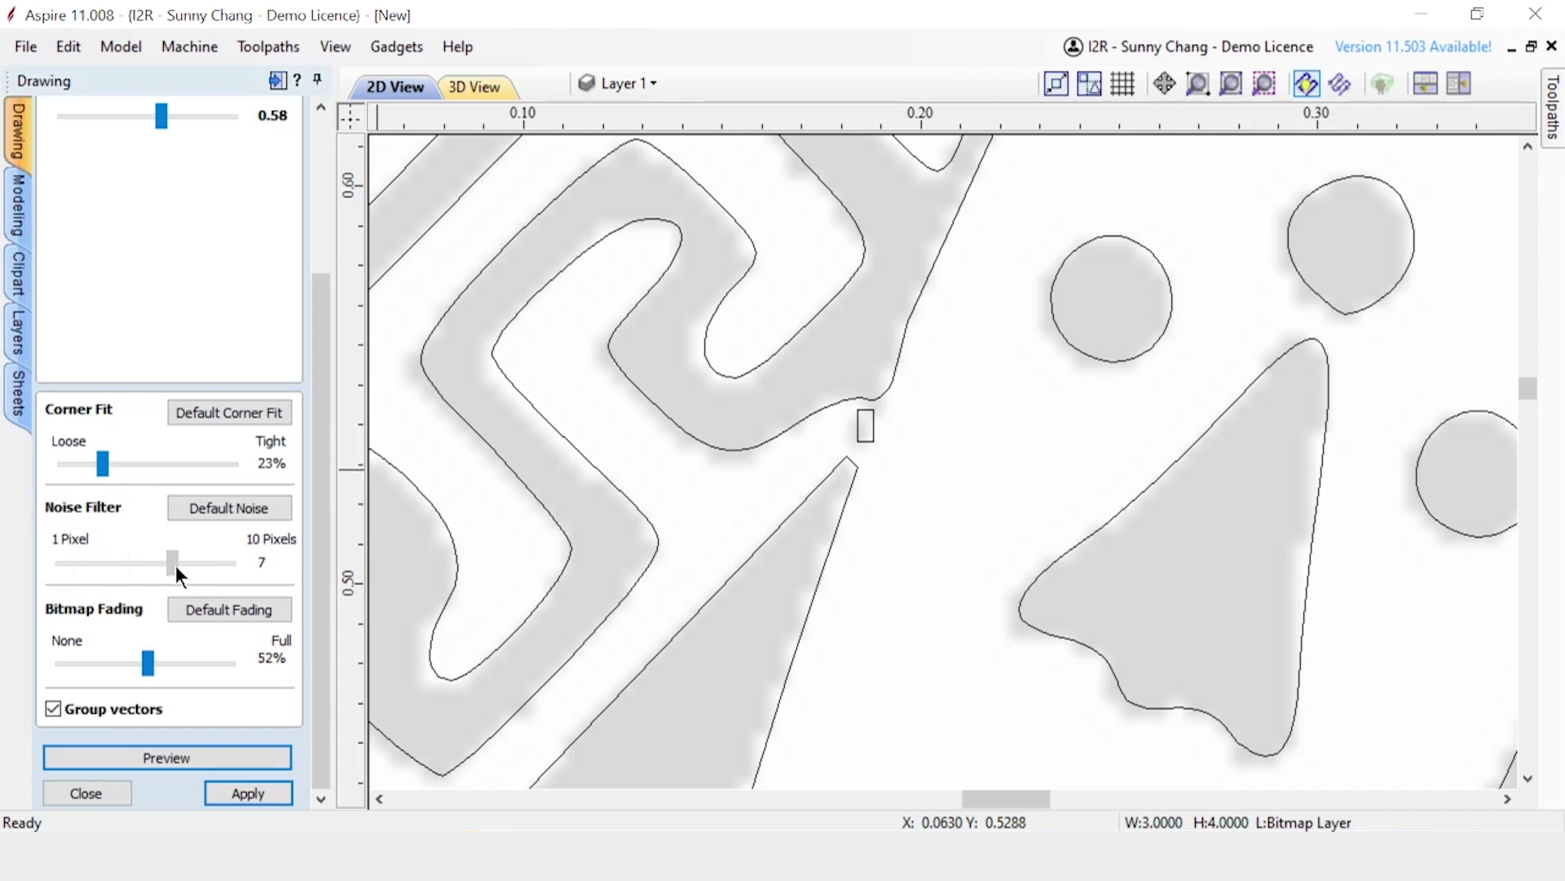
pyautogui.click(268, 796)
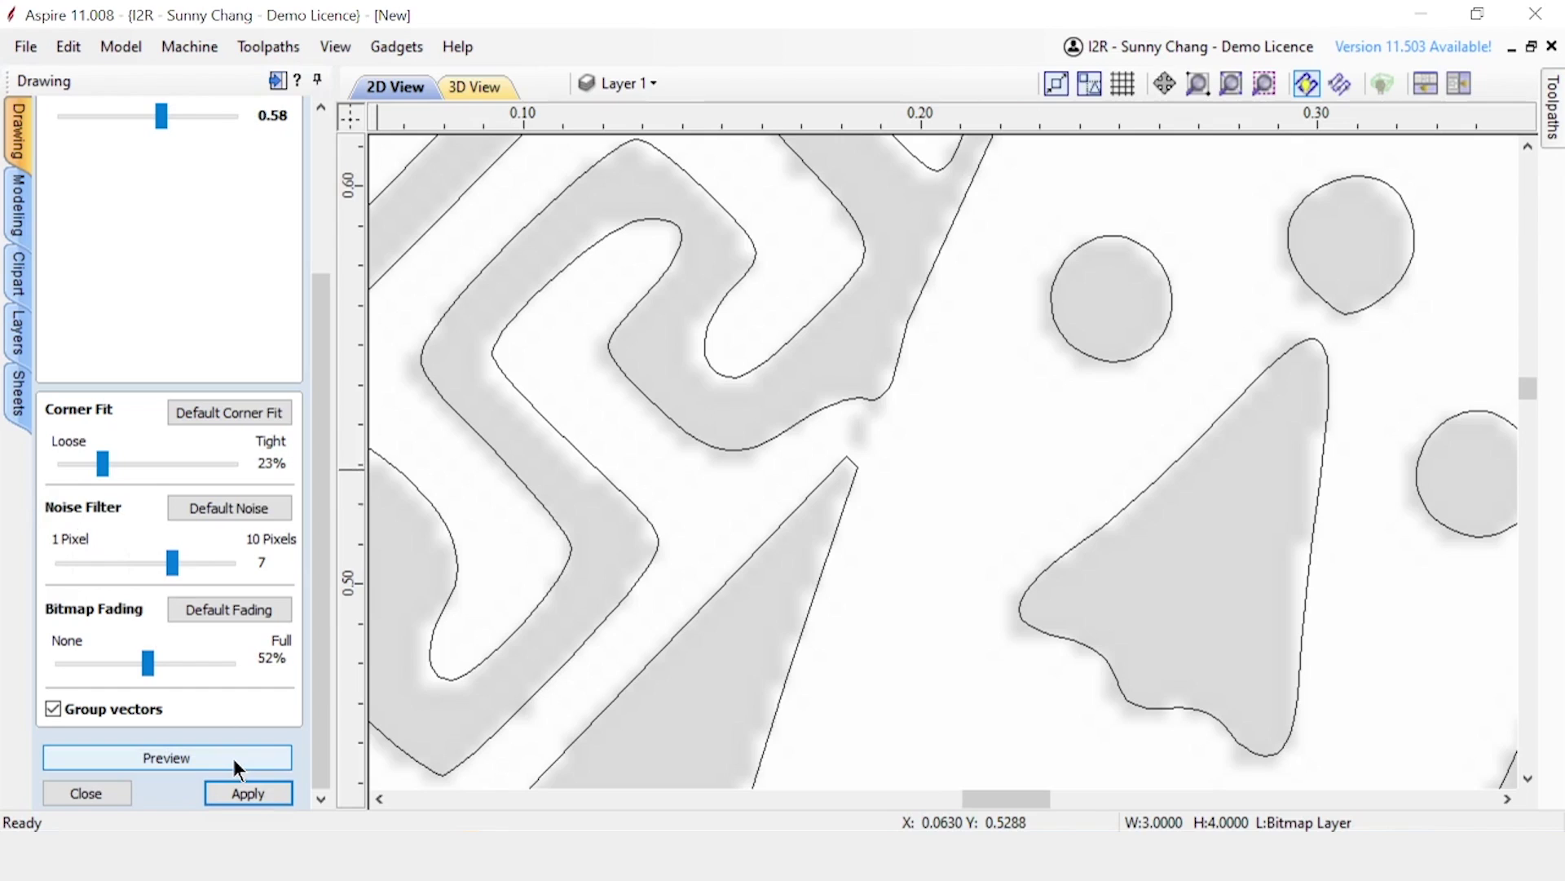
pyautogui.scroll(-3, 809, 414)
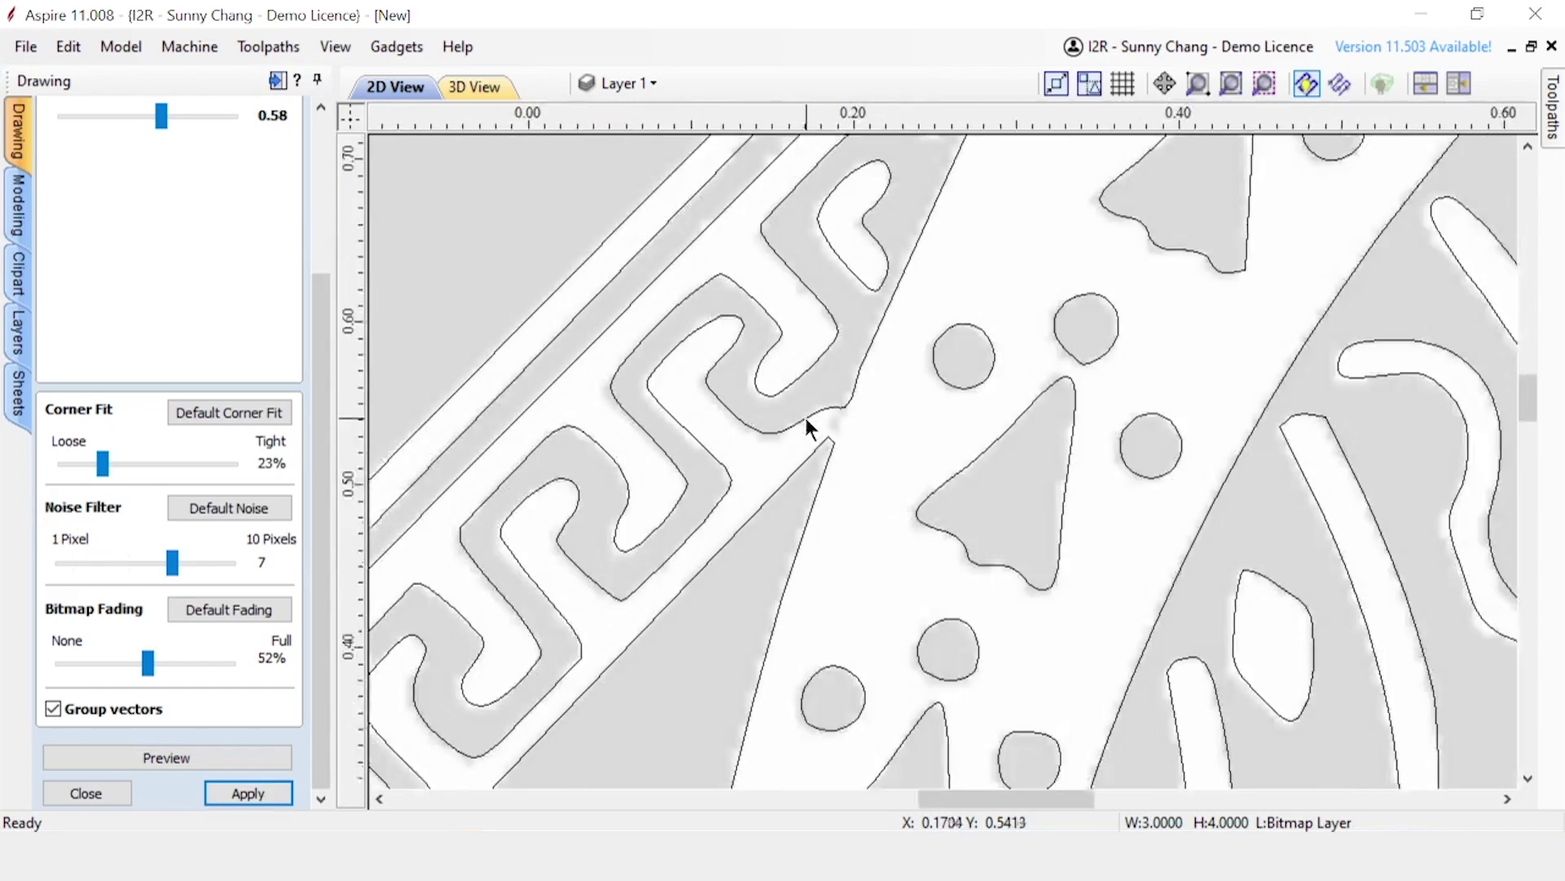
# - Check the filtered trace vectors across the sleeves, robe, lower king's head and bottom edge of the card
pyautogui.scroll(-5, 806, 418)
pyautogui.moveTo(607, 465); pyautogui.dragTo(483, 454, button='middle')
pyautogui.scroll(5, 510, 447)
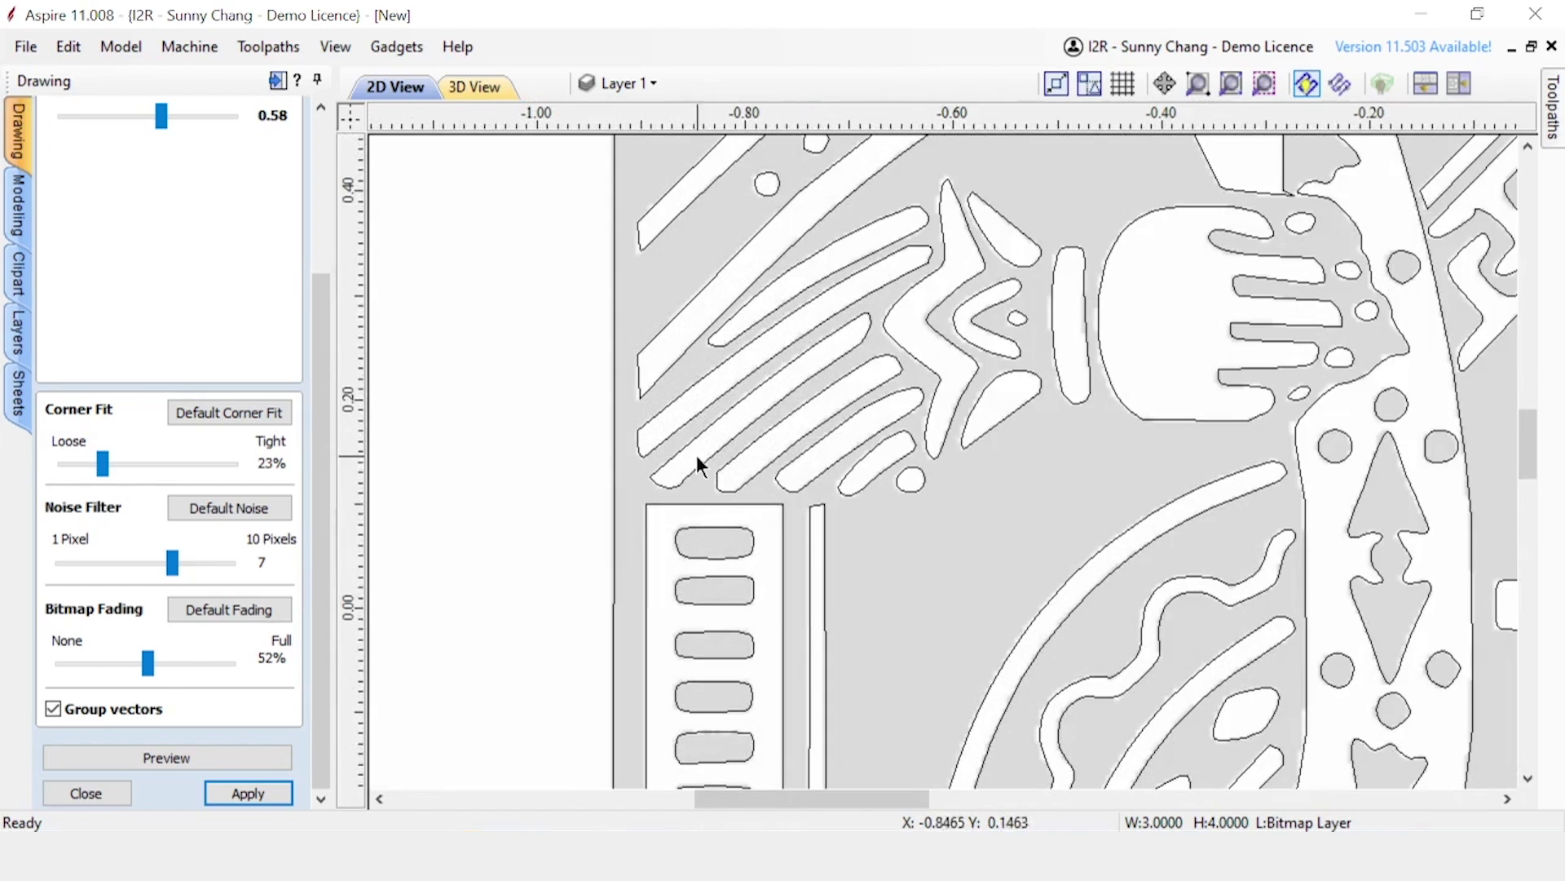
pyautogui.moveTo(863, 564); pyautogui.dragTo(860, 432, button='middle')
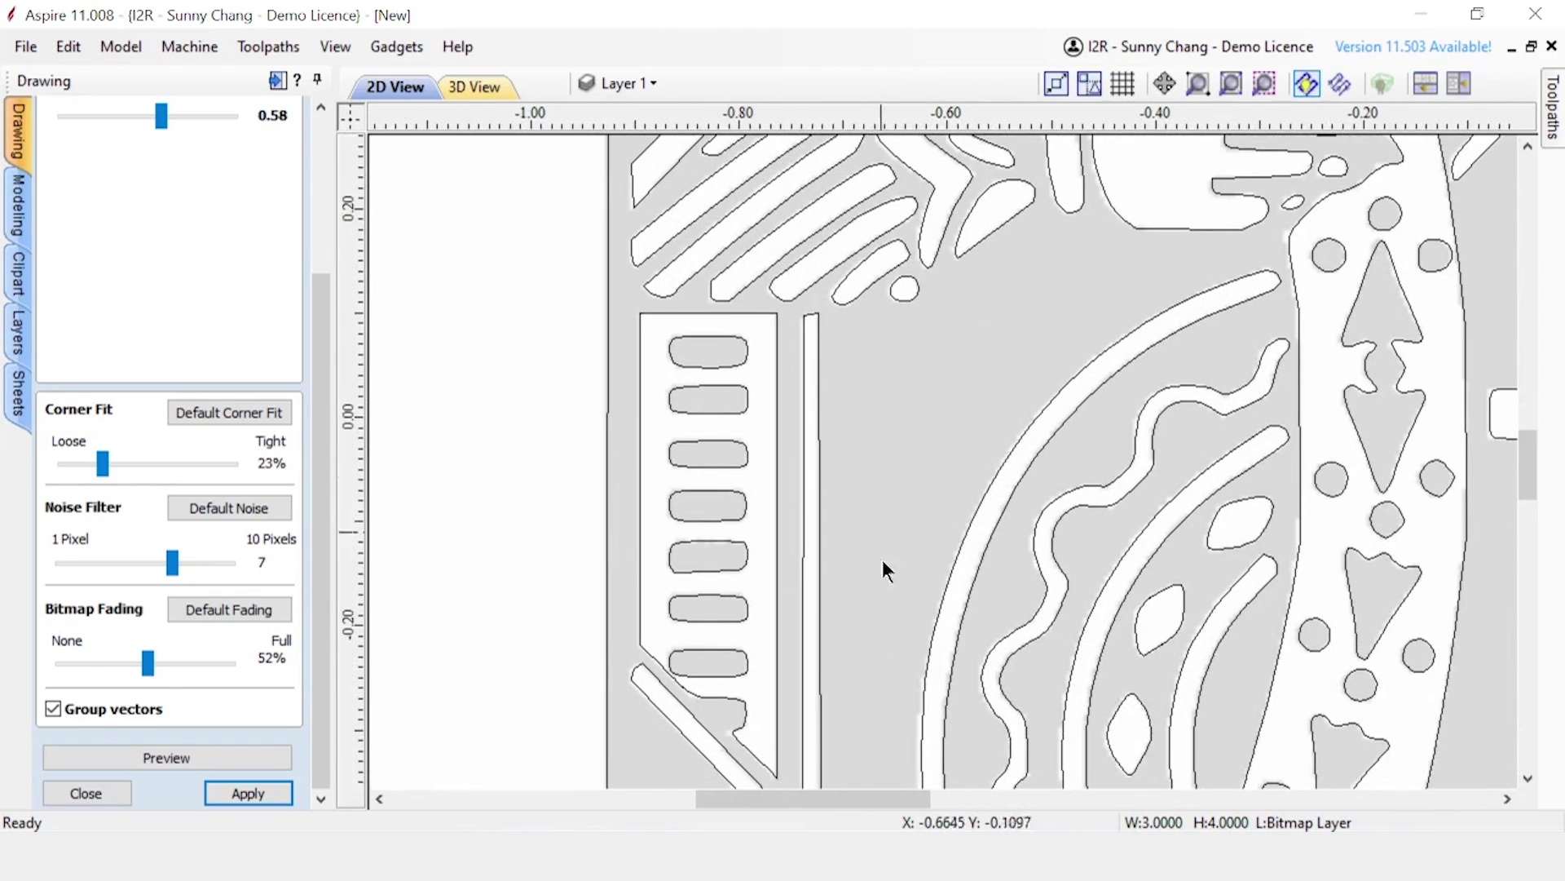
pyautogui.moveTo(883, 559); pyautogui.dragTo(852, 468, button='middle')
pyautogui.scroll(-3, 1063, 541)
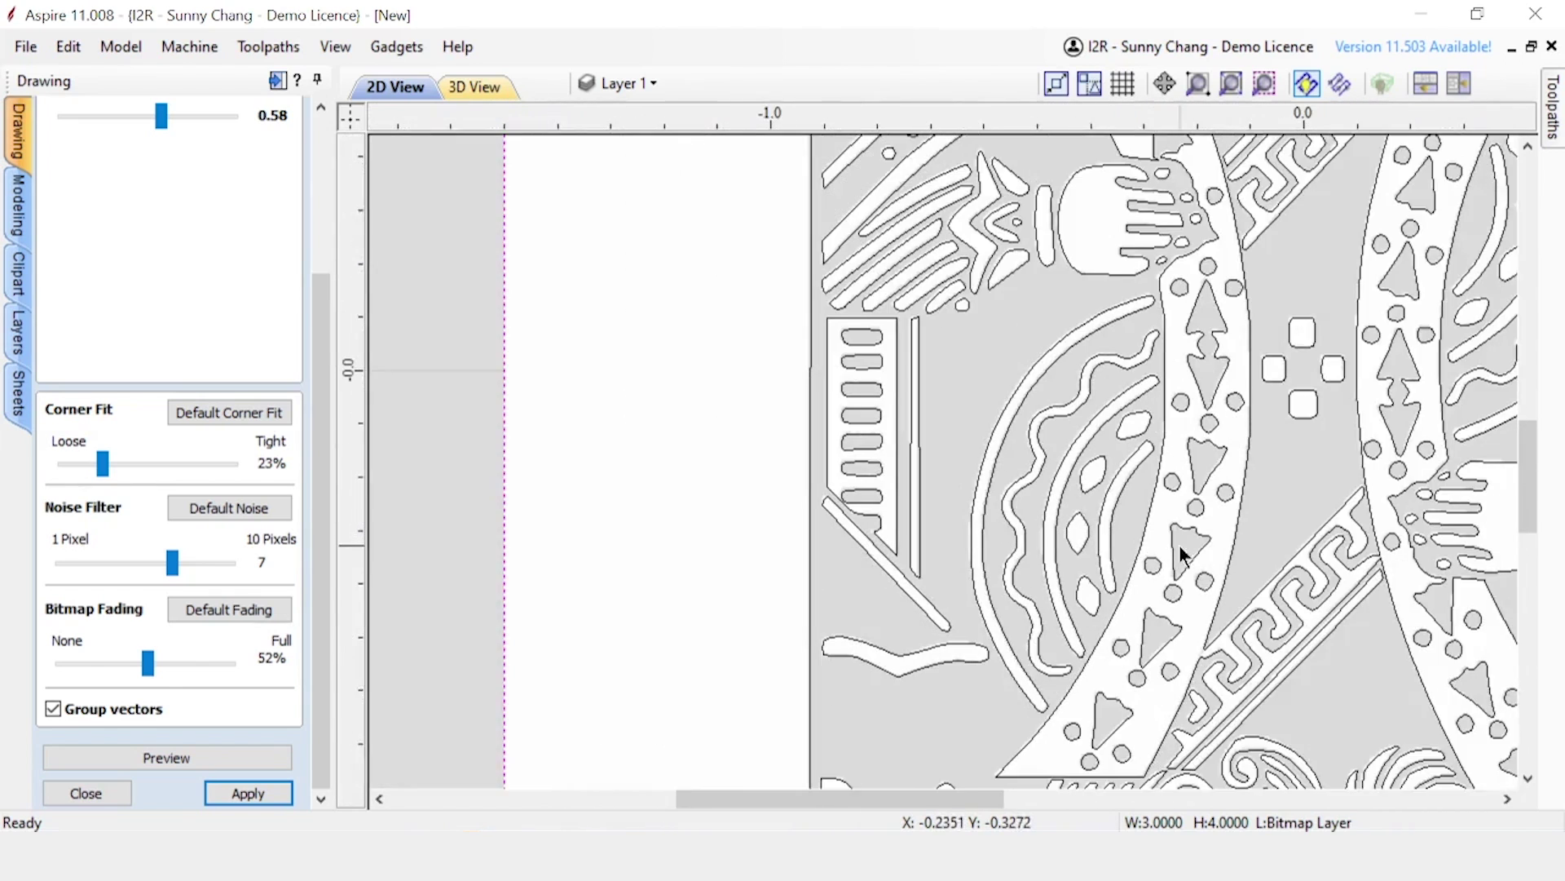
pyautogui.moveTo(1184, 557); pyautogui.dragTo(913, 479, button='middle')
pyautogui.moveTo(1135, 629); pyautogui.dragTo(978, 524, button='middle')
pyautogui.moveTo(1011, 636); pyautogui.dragTo(769, 452, button='middle')
pyautogui.scroll(-1, 943, 496)
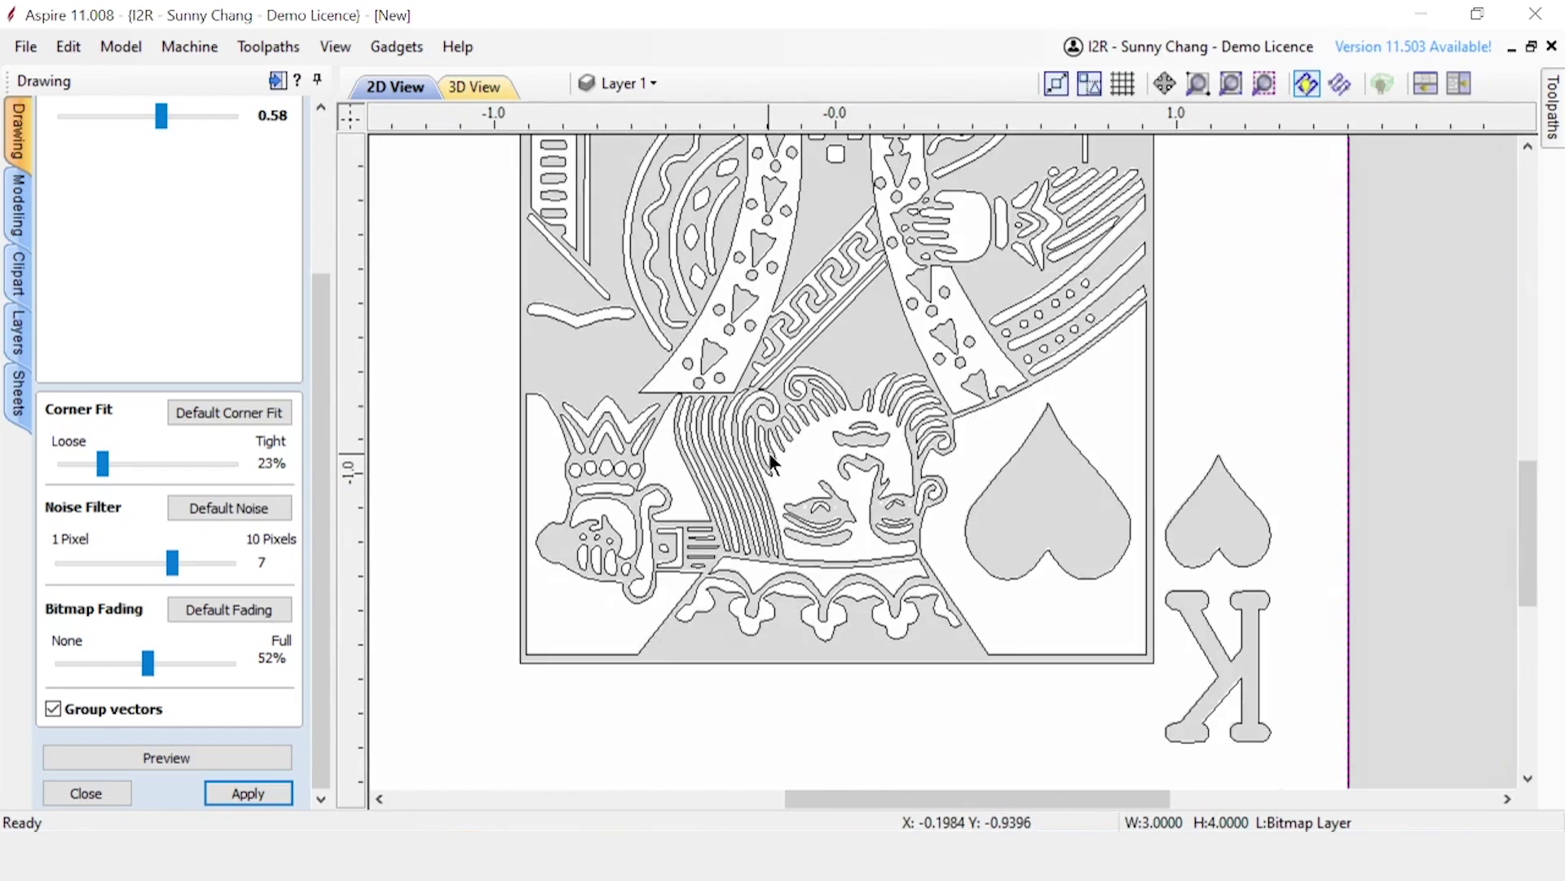
pyautogui.scroll(-3, 767, 453)
pyautogui.moveTo(848, 516); pyautogui.dragTo(819, 590, button='middle')
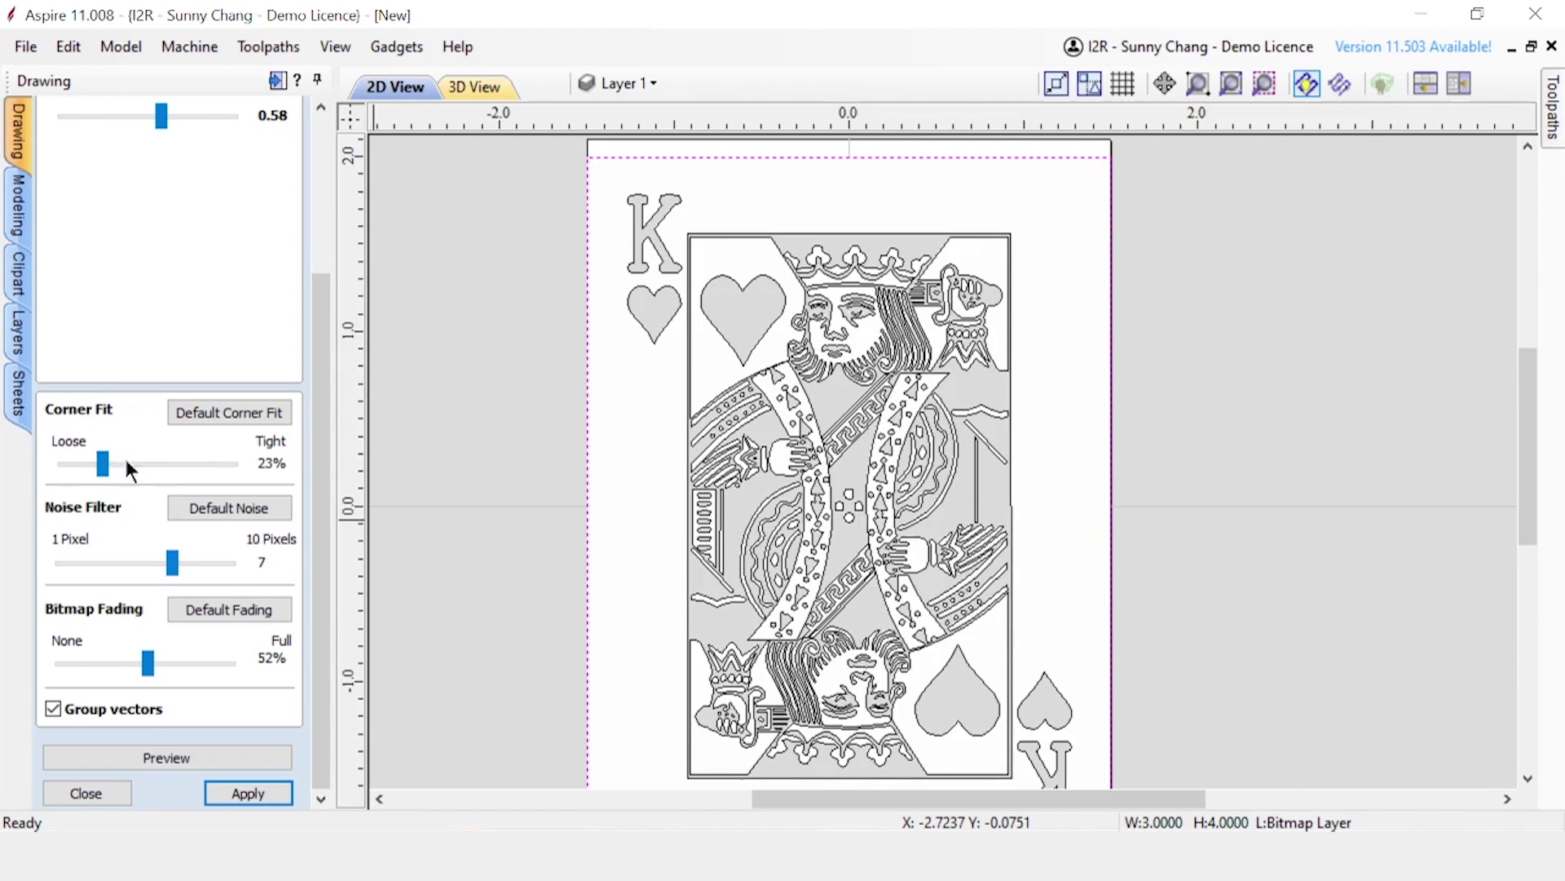
# - Try a 100% corner fit for the trace and preview its effect on the robe's triangles and dots
pyautogui.scroll(10, 895, 471)
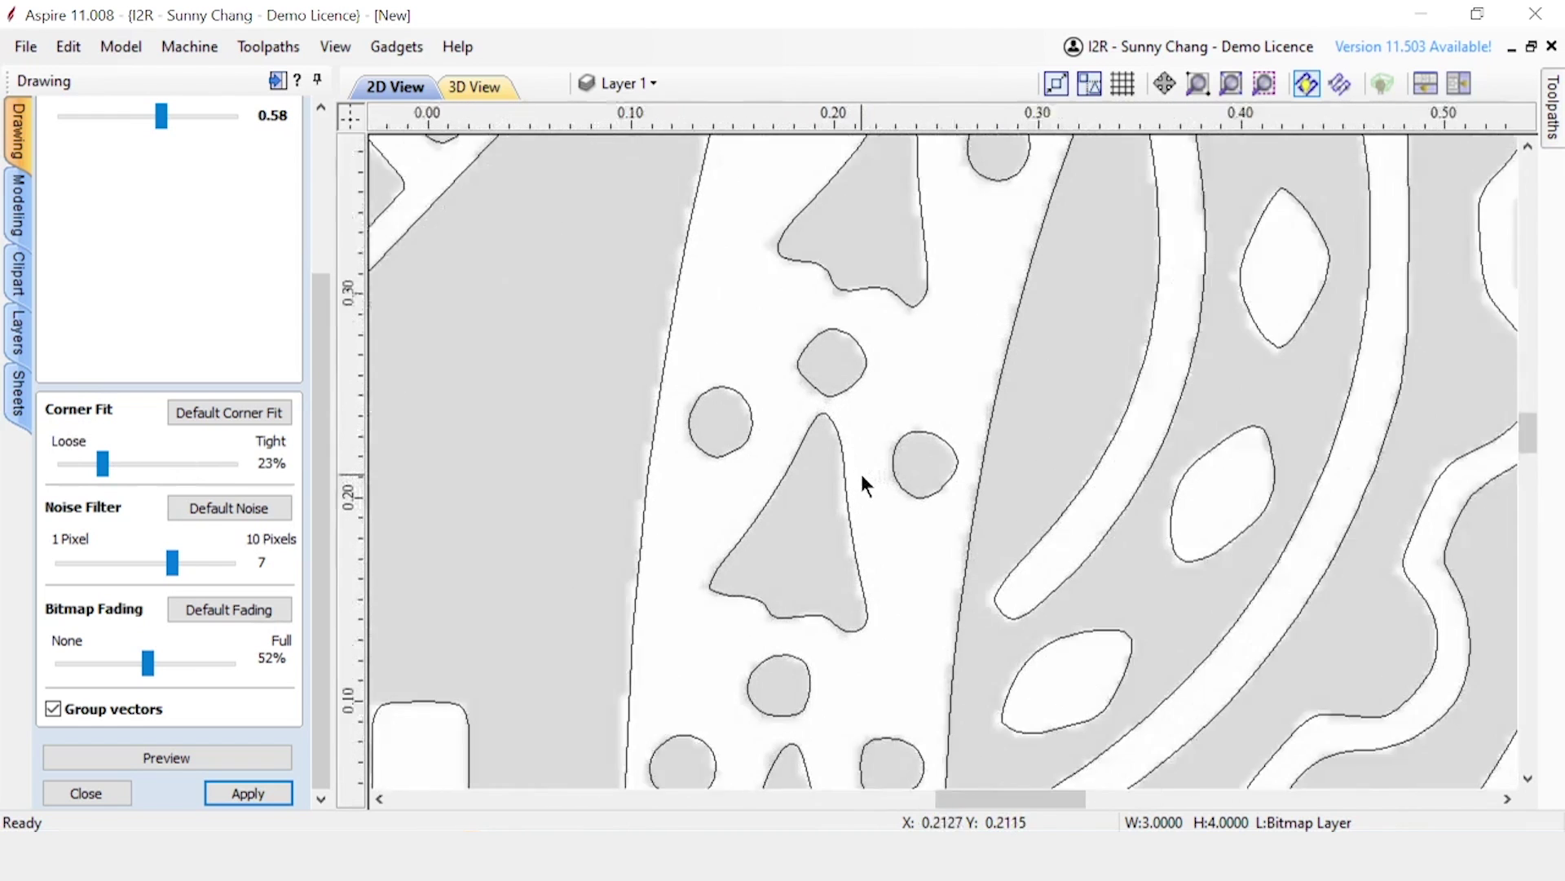
pyautogui.scroll(1, 861, 472)
pyautogui.moveTo(101, 465); pyautogui.dragTo(236, 476)
pyautogui.click(190, 760)
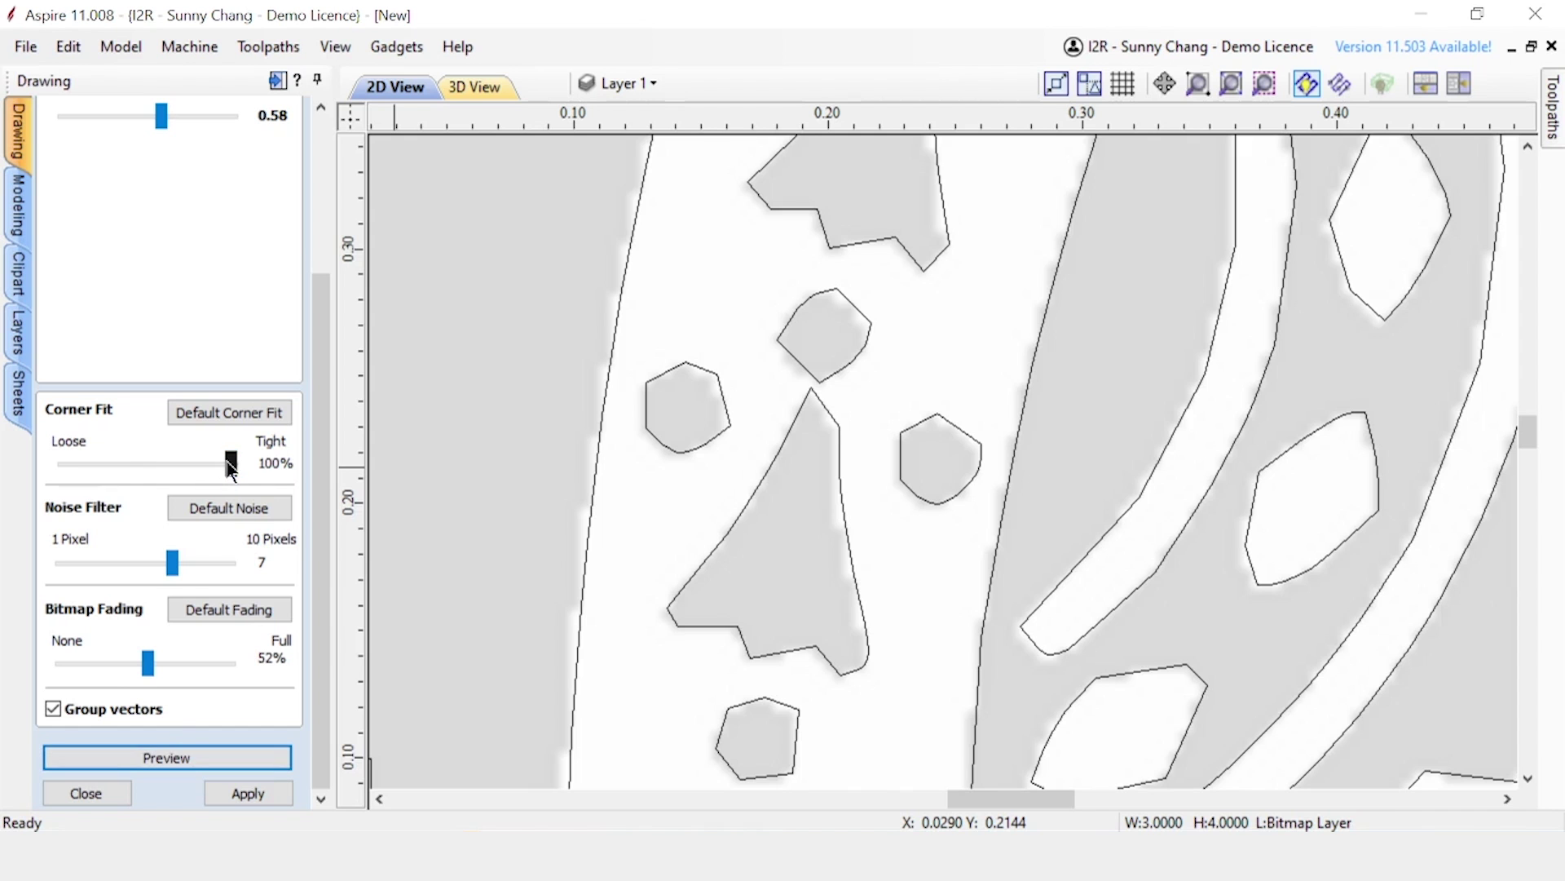
# - Set the trace's corner fit to 32% and preview the resulting vectors
pyautogui.moveTo(231, 469); pyautogui.dragTo(229, 469)
pyautogui.moveTo(131, 462); pyautogui.dragTo(113, 463)
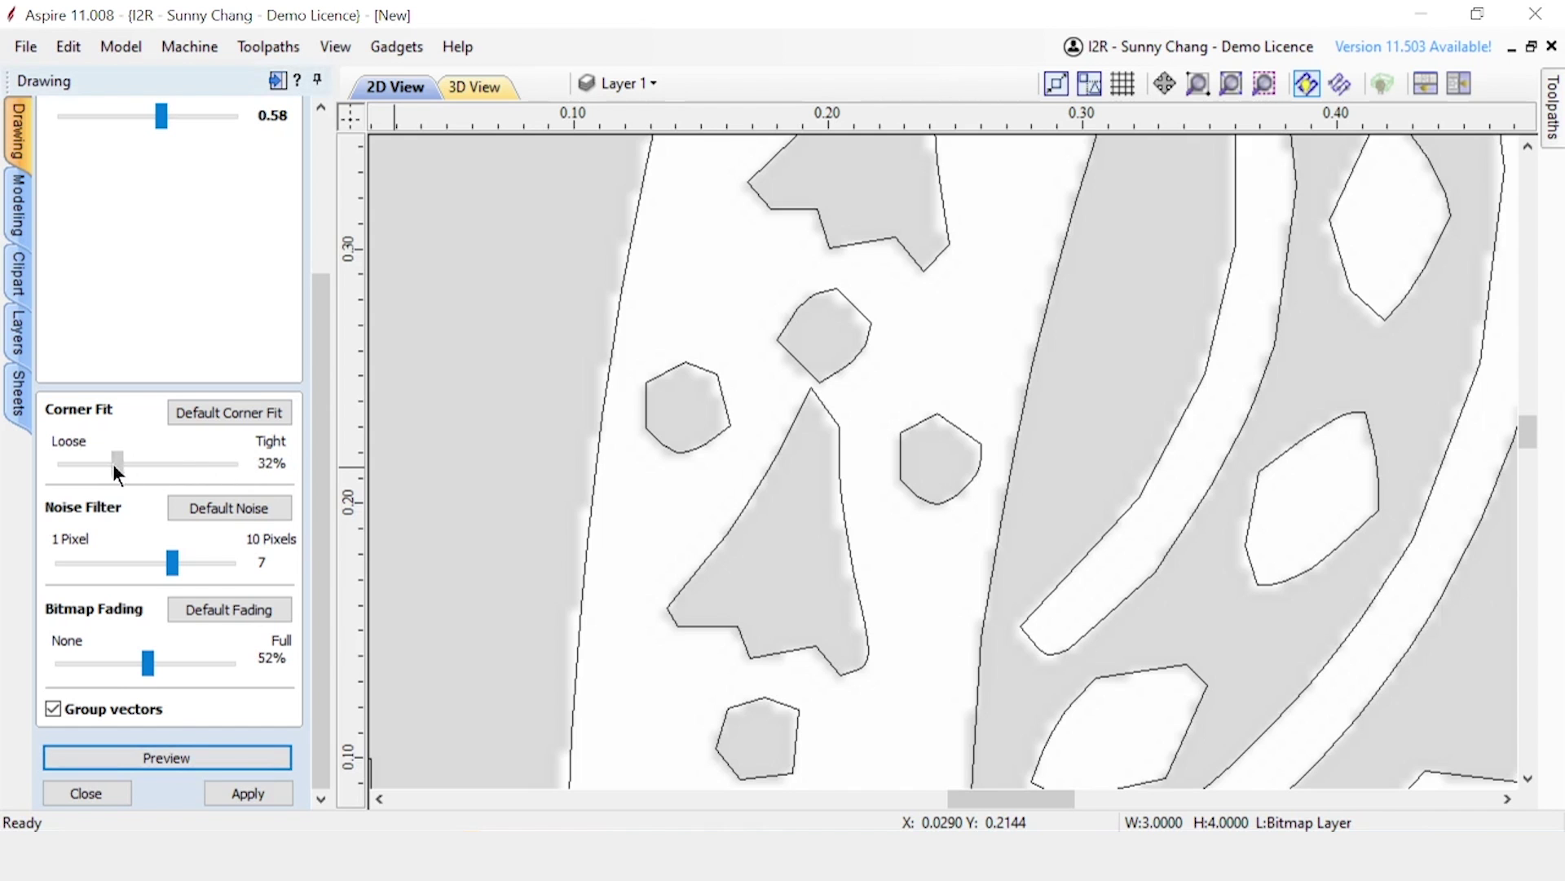
pyautogui.click(172, 759)
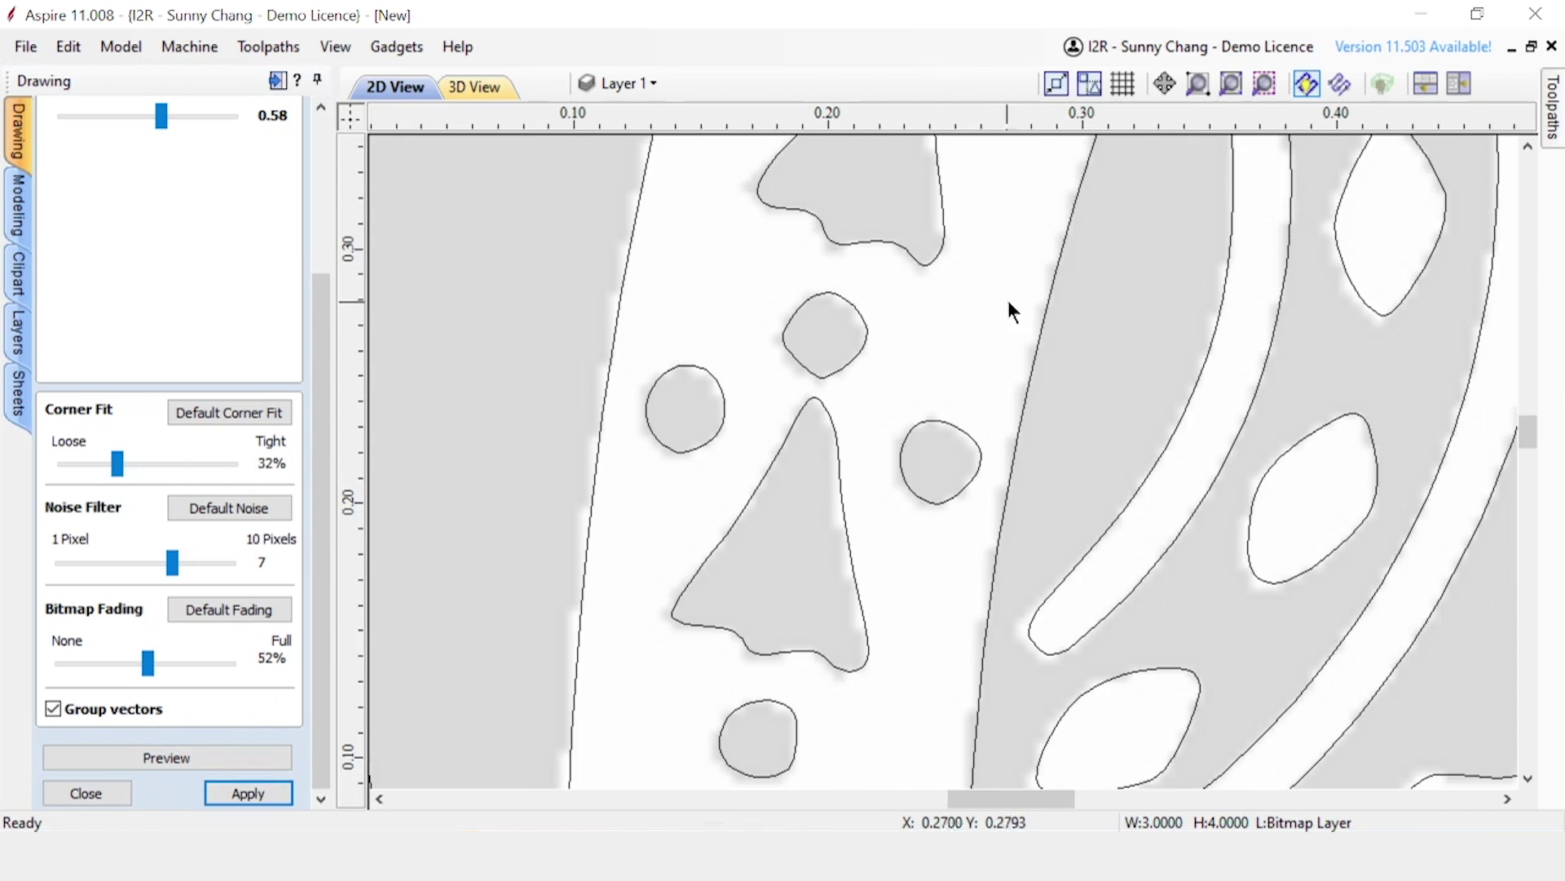
# - Check the previewed vectors over the whole card, apply the trace and finish the bitmap tracing
pyautogui.scroll(-5, 1008, 300)
pyautogui.scroll(-4, 856, 392)
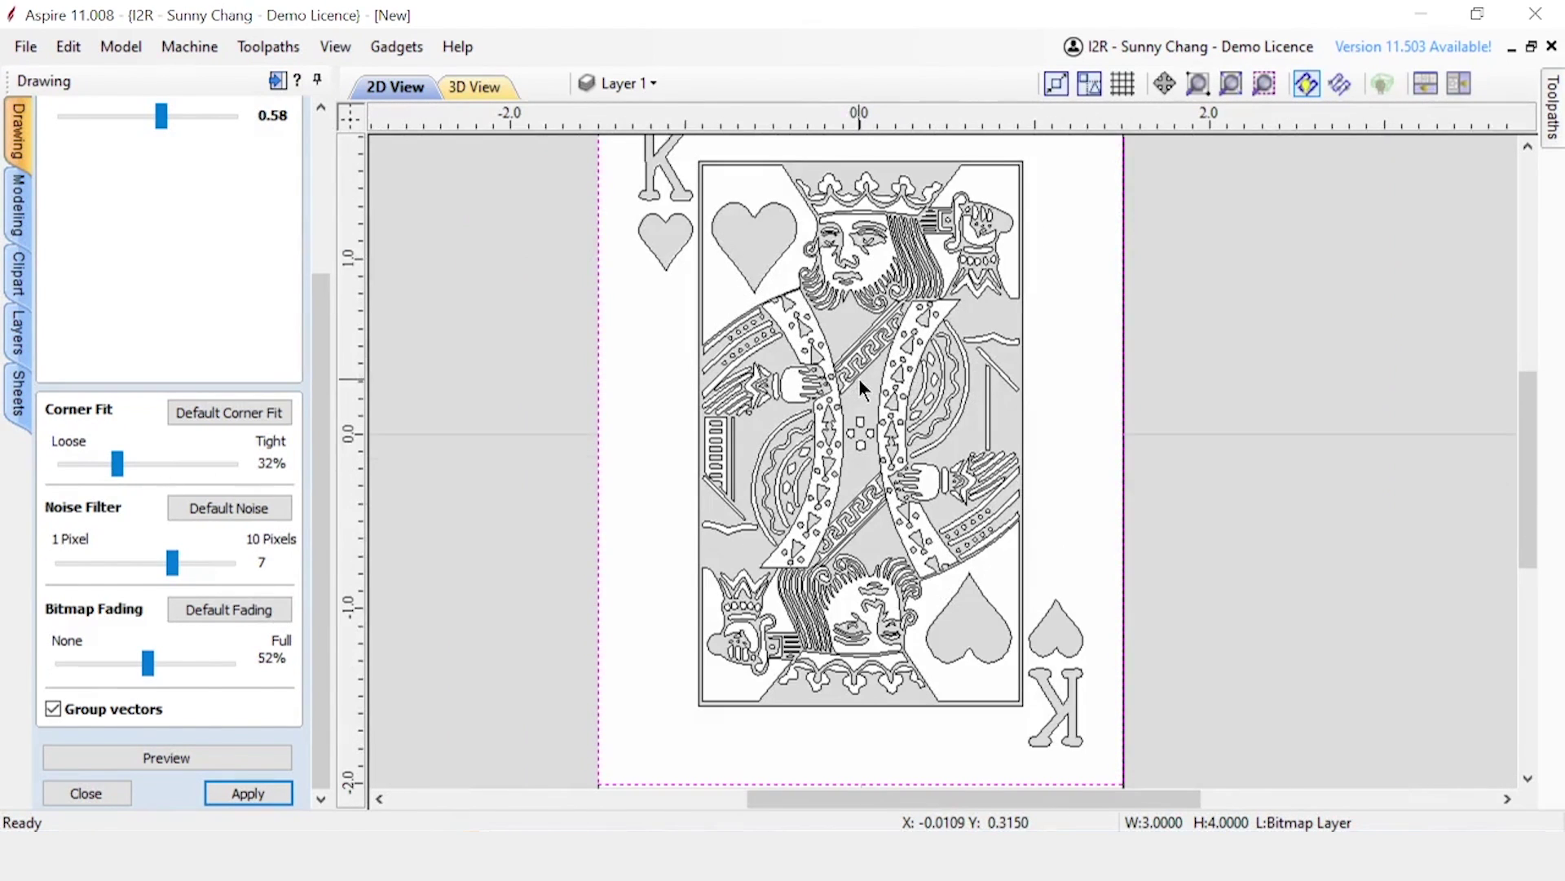
pyautogui.scroll(-1, 859, 379)
pyautogui.scroll(1, 865, 424)
pyautogui.scroll(-1, 857, 405)
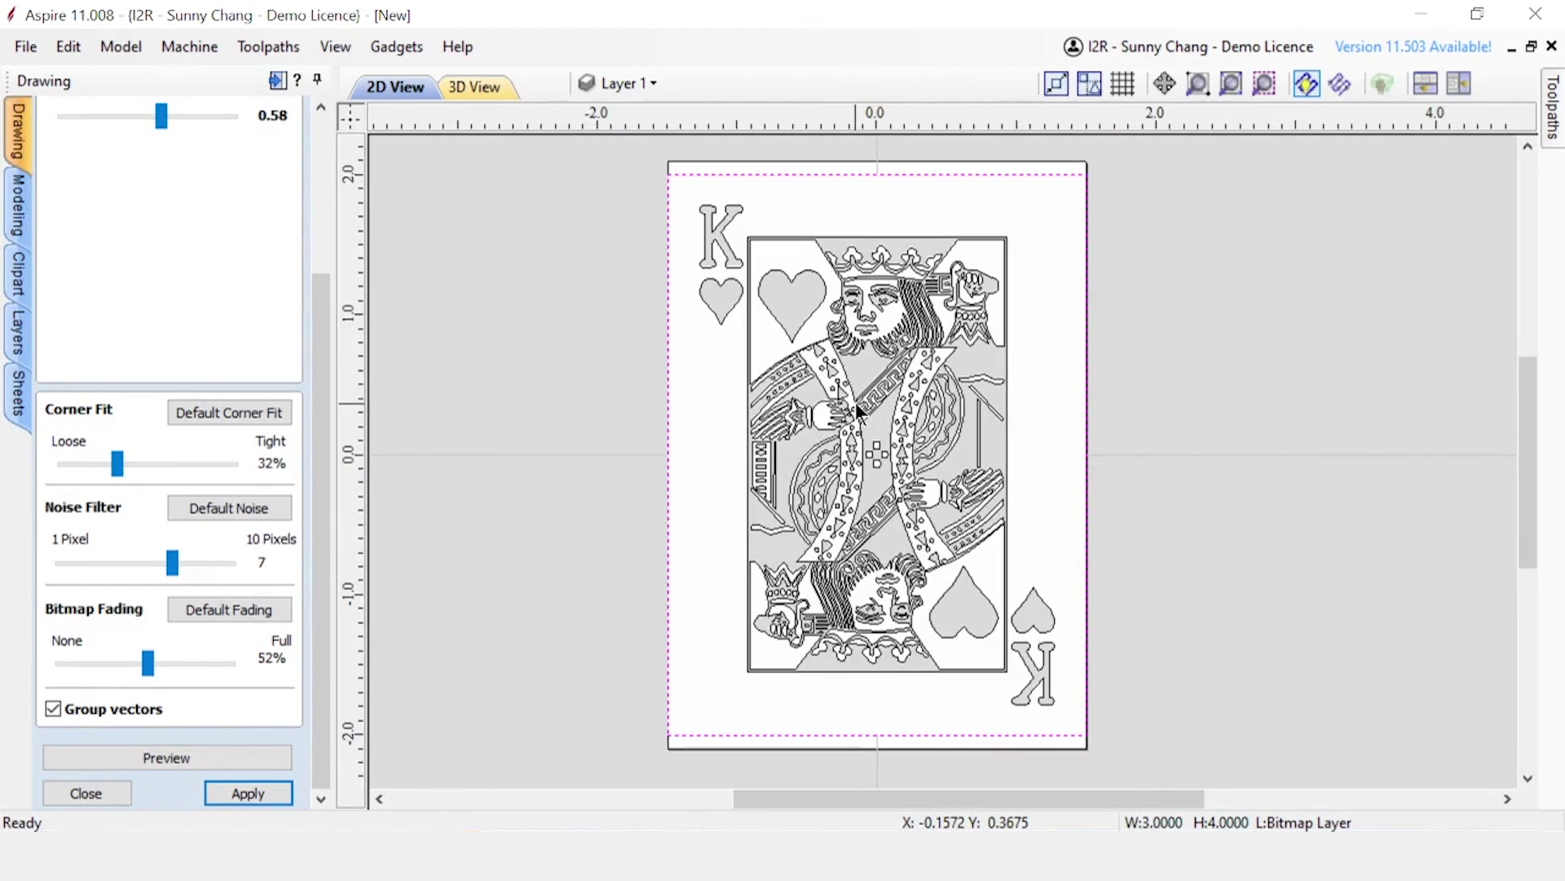
pyautogui.click(249, 793)
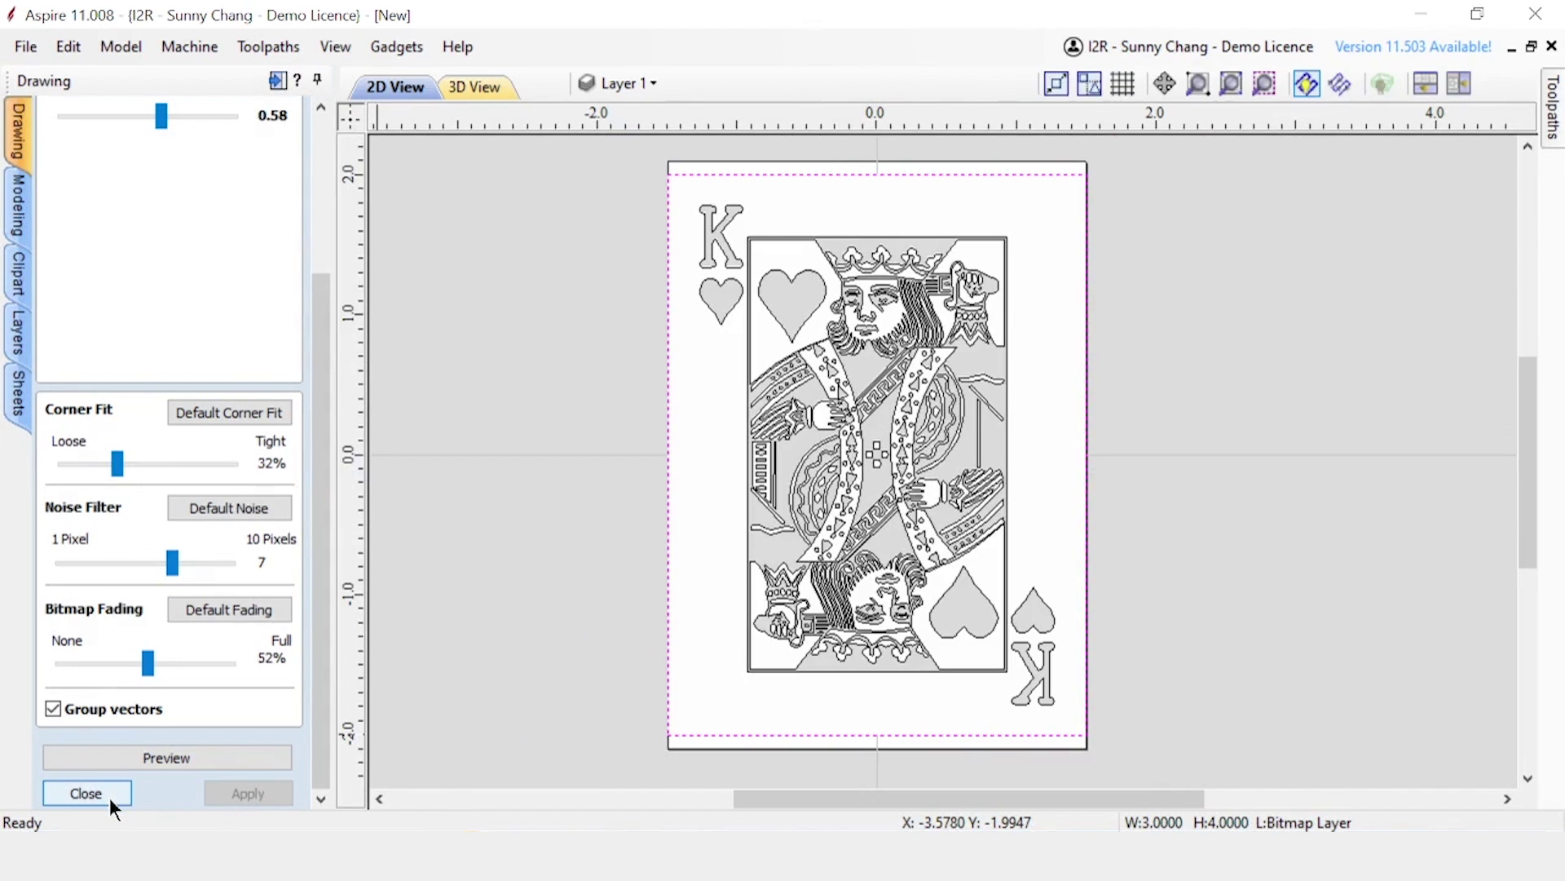
pyautogui.click(86, 793)
# - Hide the Bitmap Layer and inspect the traced card vectors on their own
pyautogui.click(628, 83)
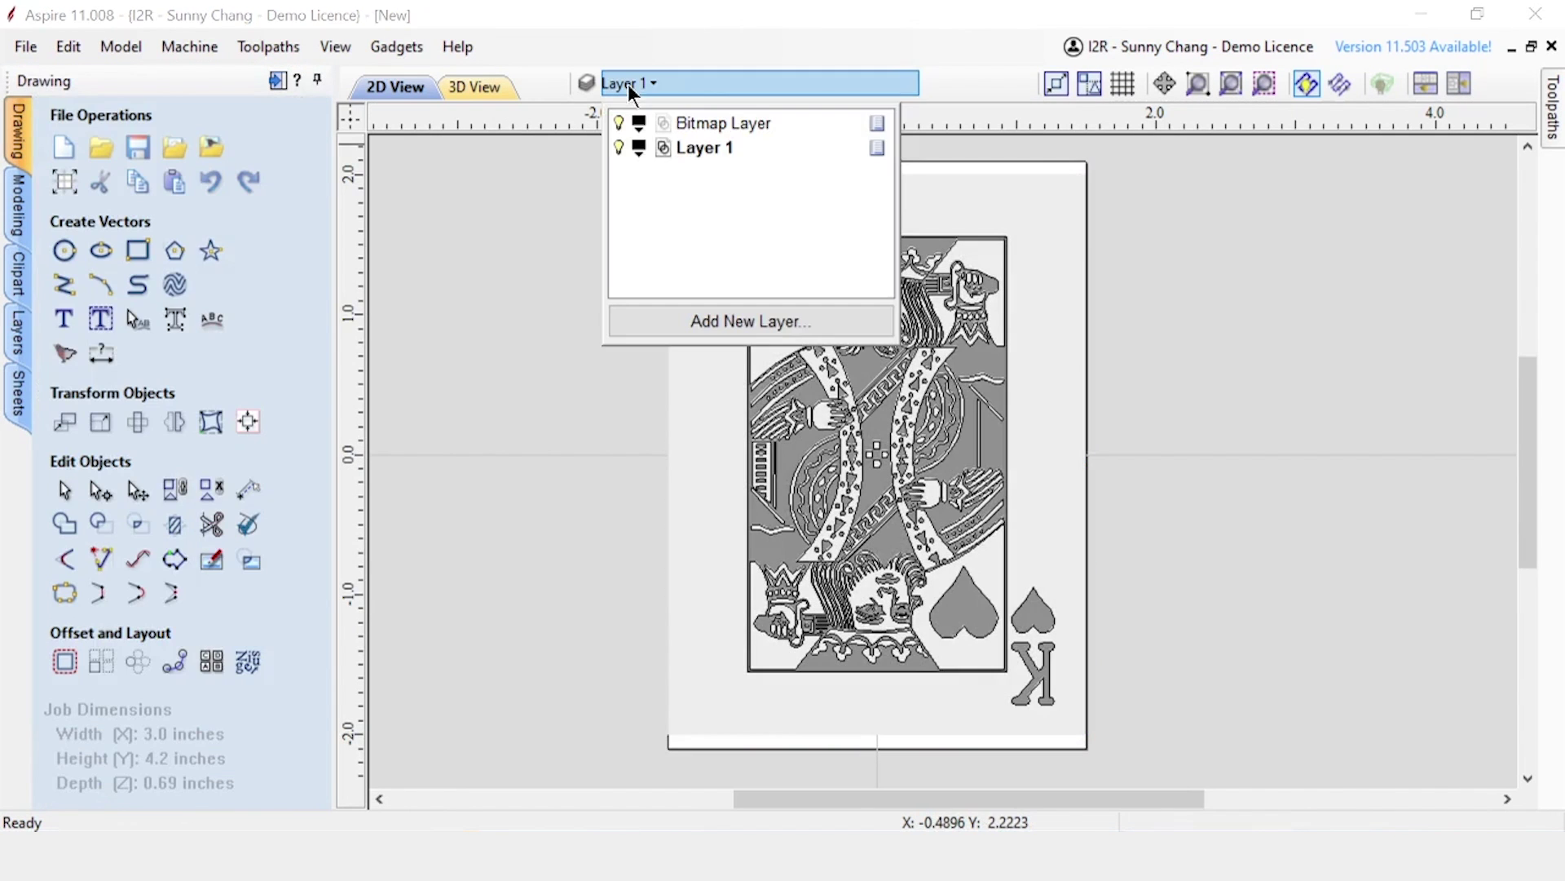
pyautogui.click(617, 123)
pyautogui.click(552, 192)
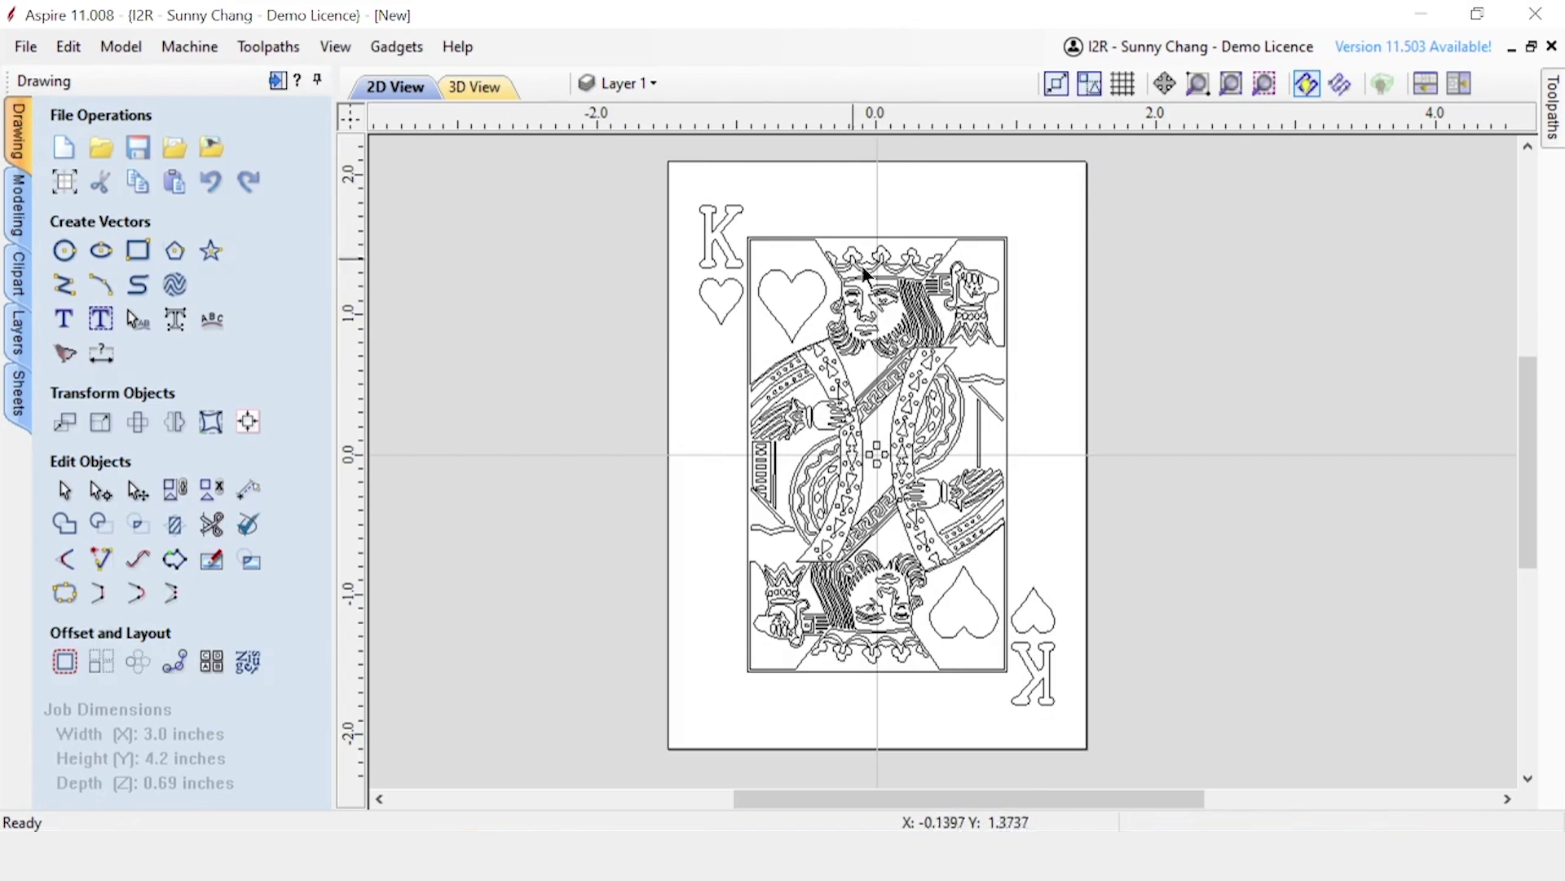
pyautogui.scroll(5, 873, 348)
pyautogui.scroll(-5, 971, 323)
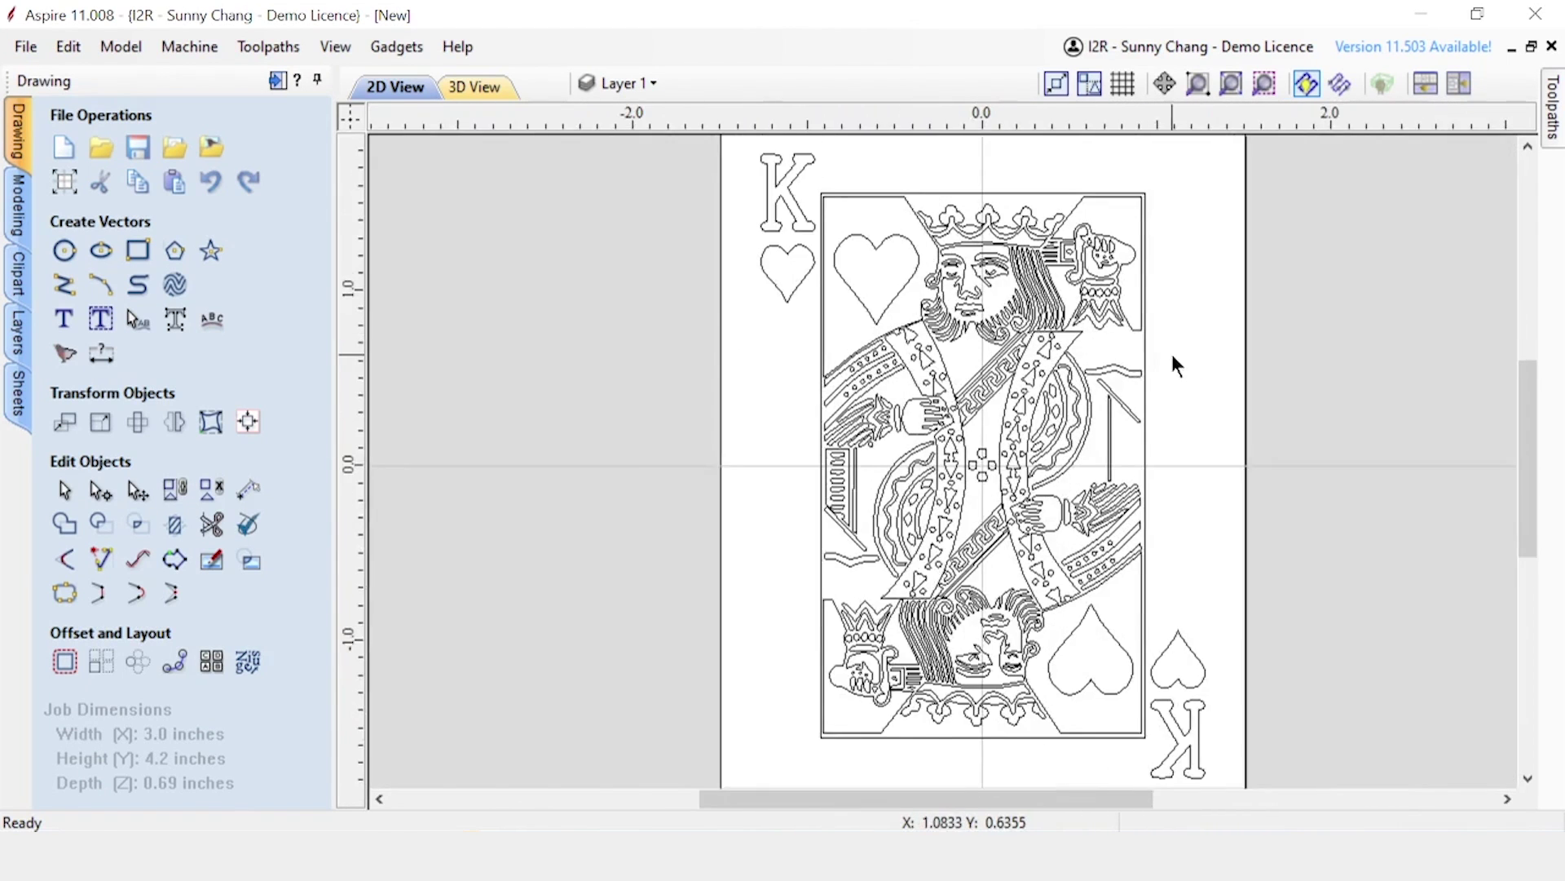
# - Calculate a V-Carve toolpath named "30 Deg Vbit - V-Carve 1" for all card vectors, using the 30 degree vbit, 0.125 inch flat depth and no clearance tools
pyautogui.scroll(1, 1146, 349)
pyautogui.scroll(-1, 1143, 339)
pyautogui.moveTo(762, 137); pyautogui.dragTo(1283, 776)
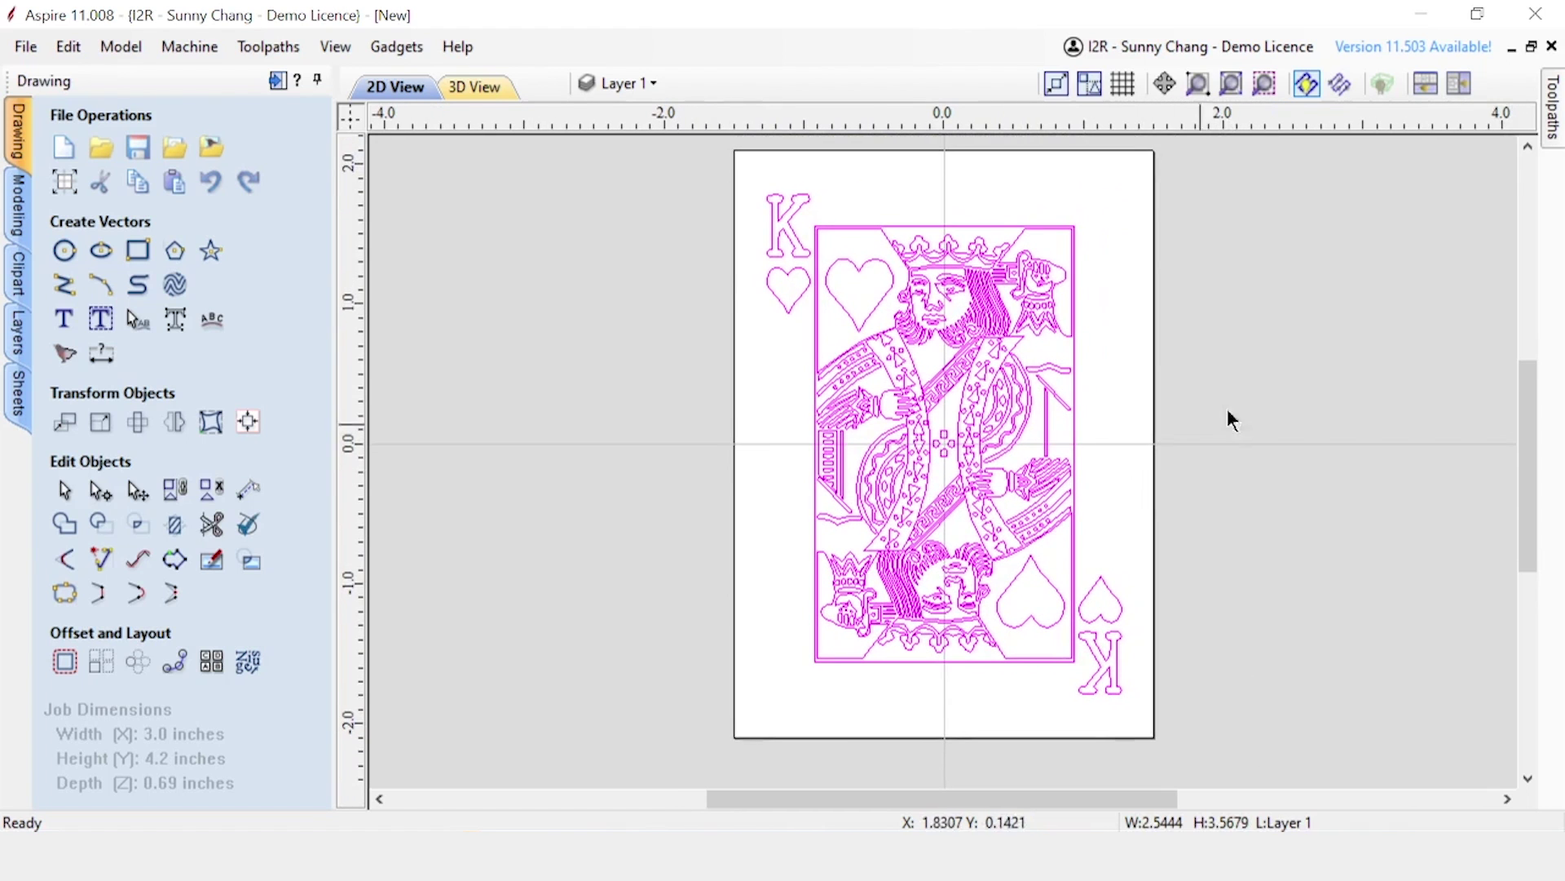
pyautogui.click(1554, 106)
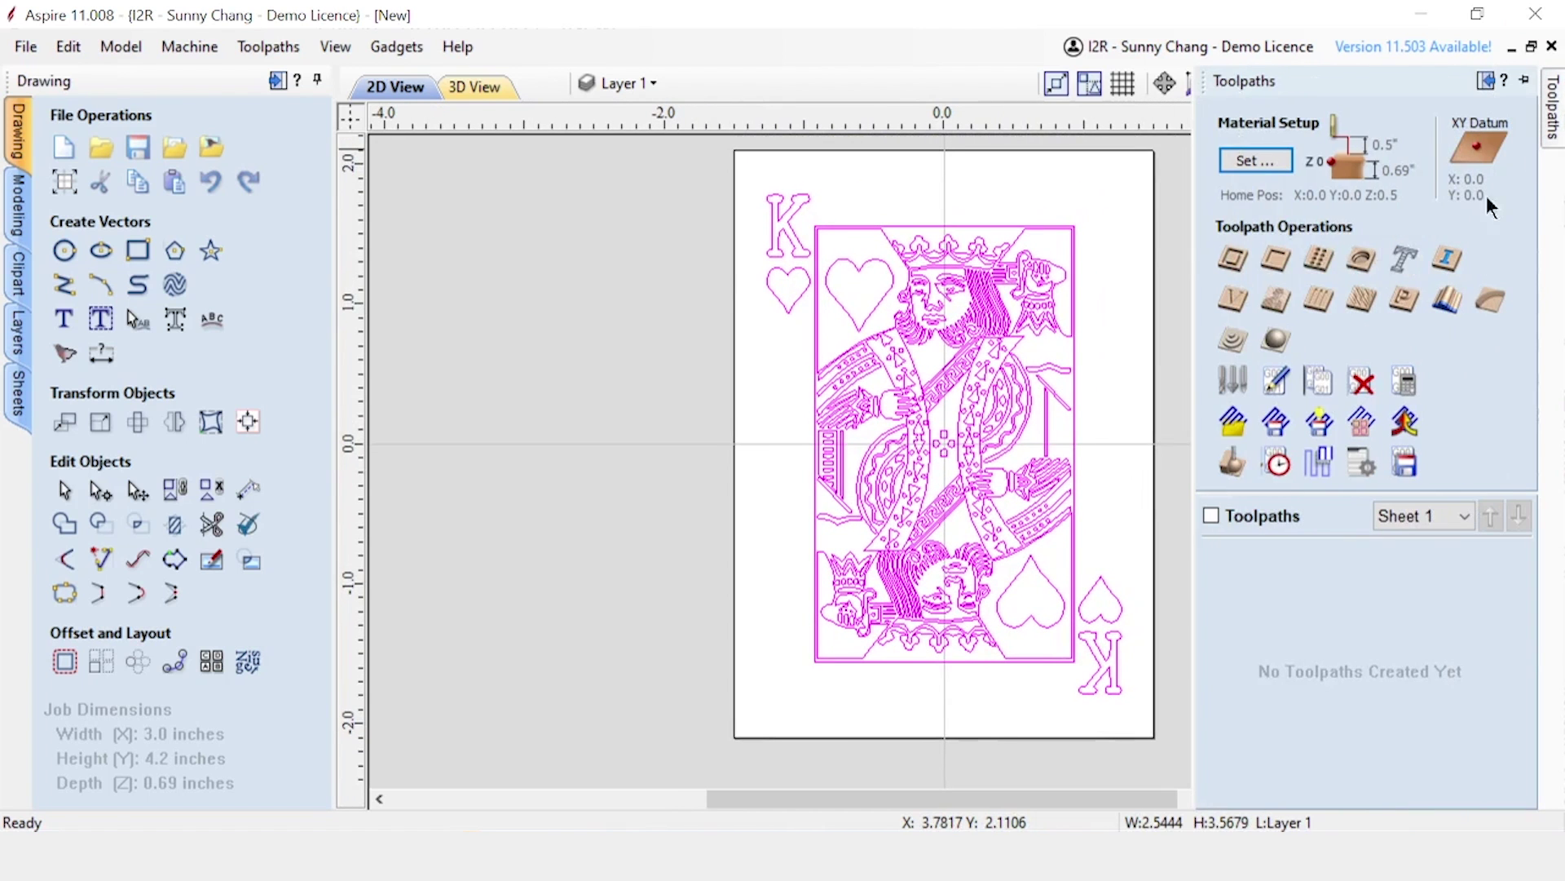
pyautogui.click(1232, 300)
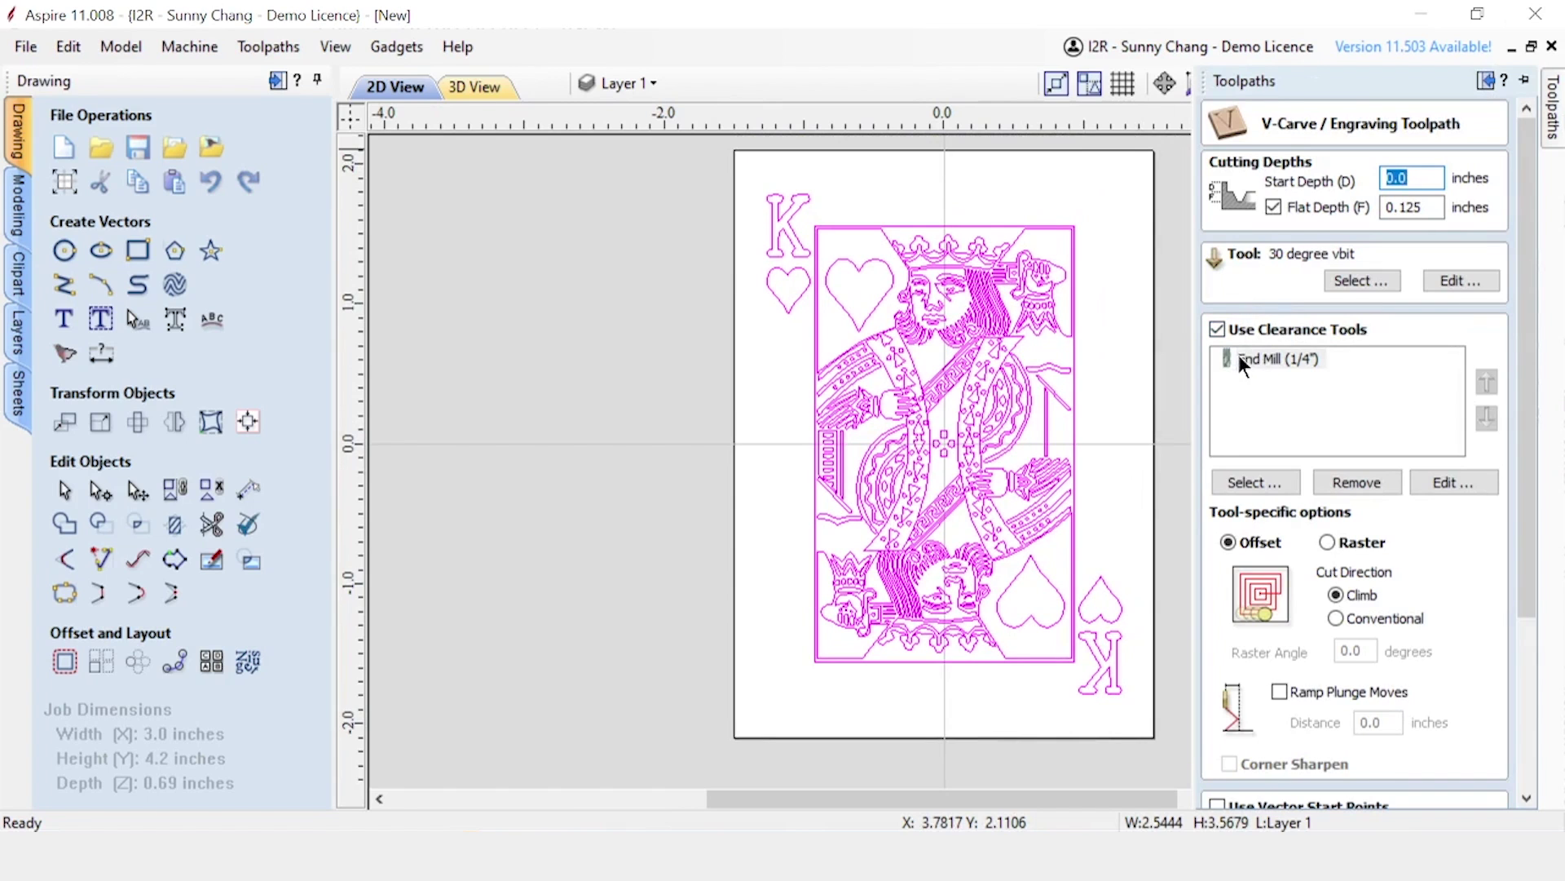
pyautogui.click(1218, 330)
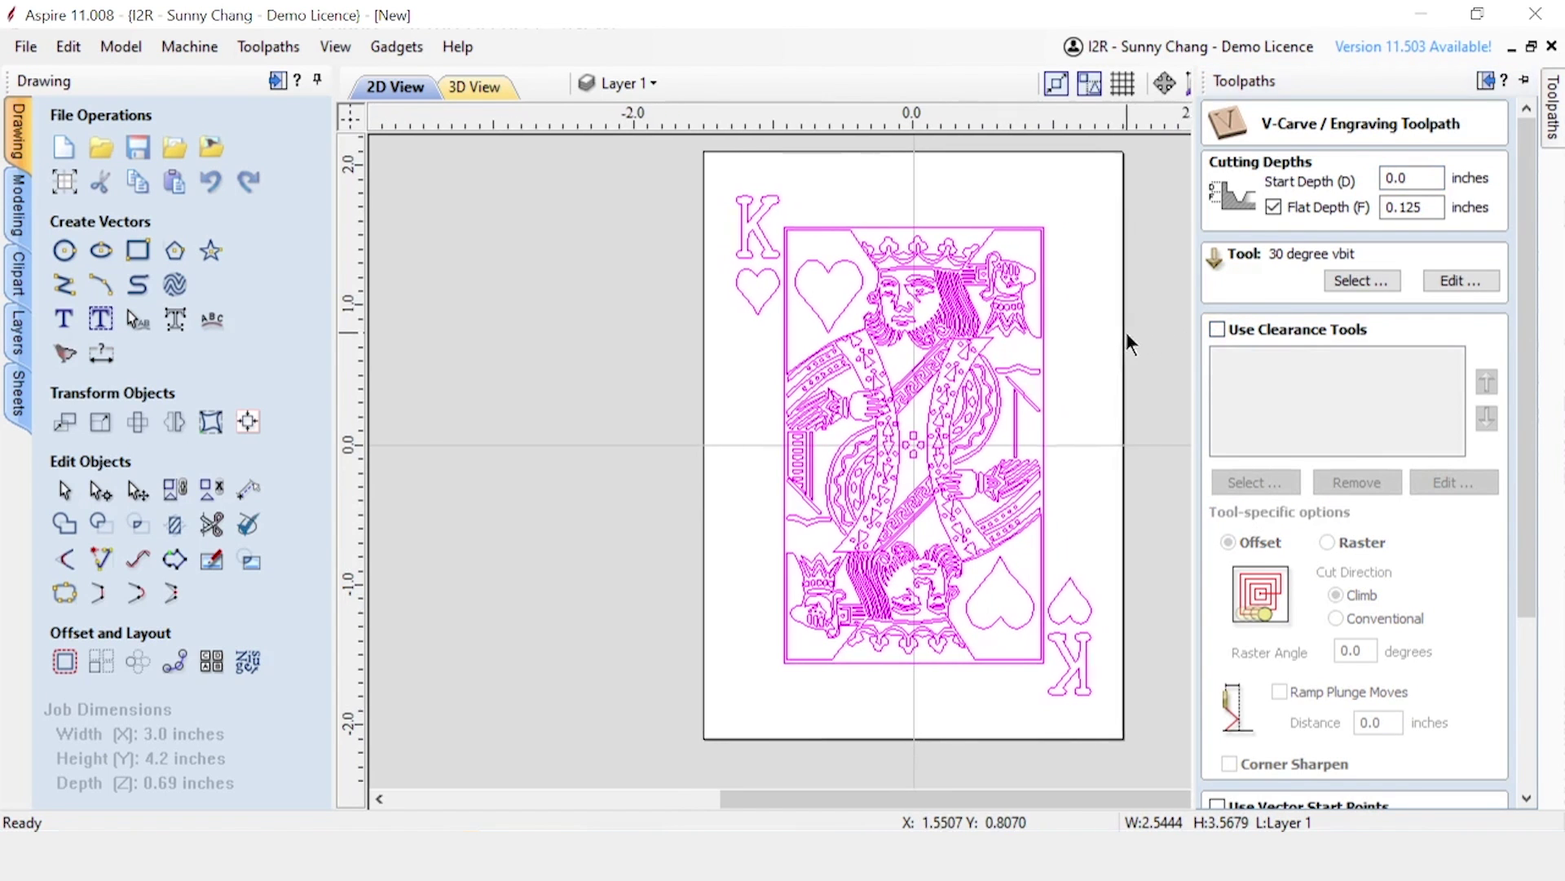
pyautogui.scroll(-5, 1279, 334)
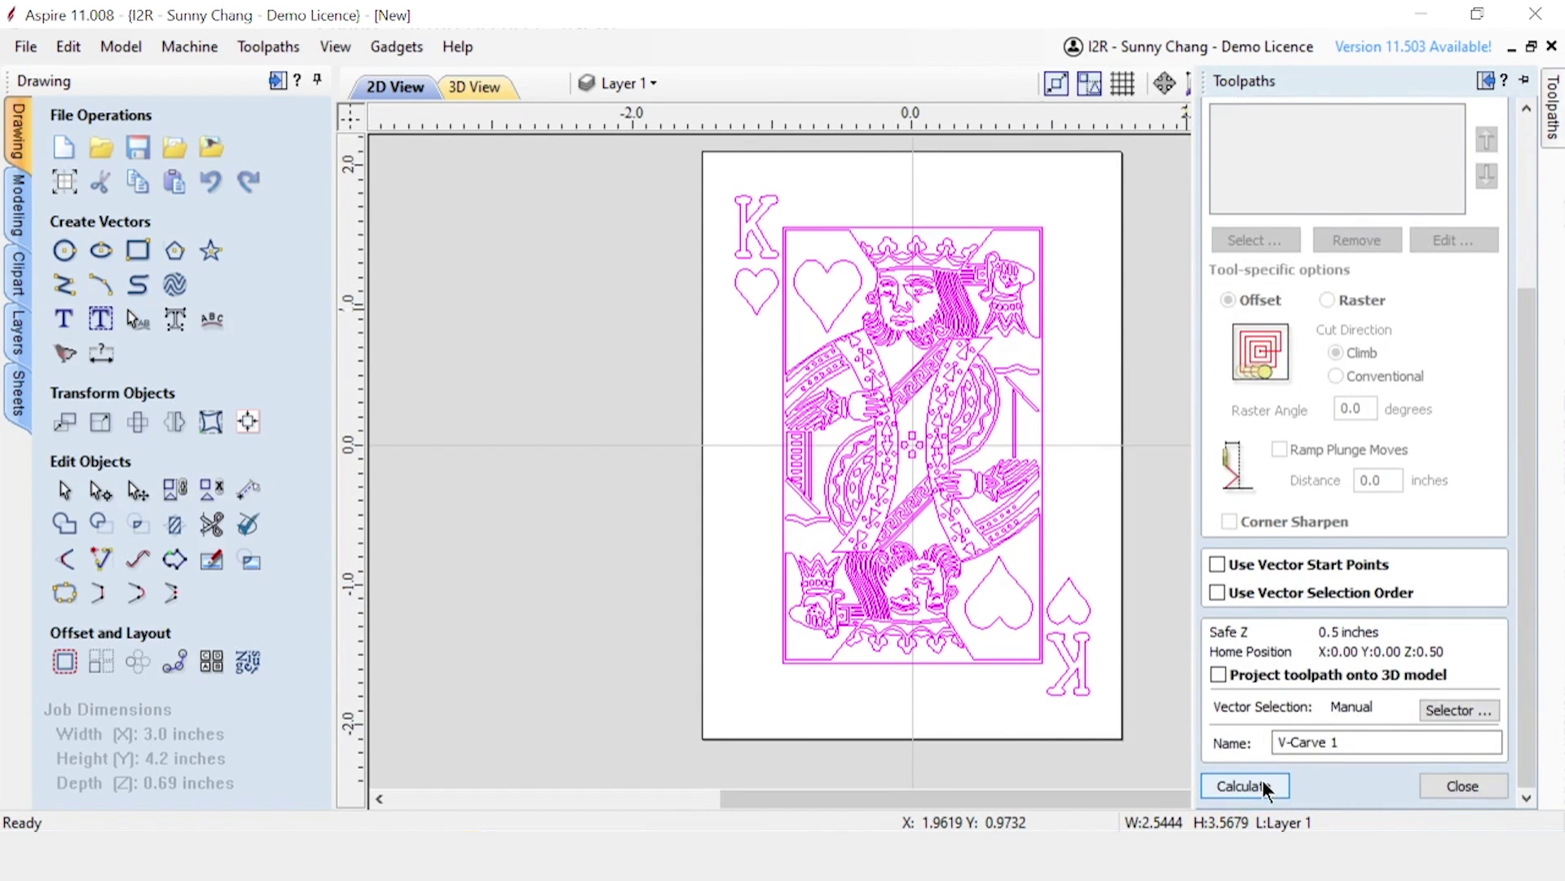
pyautogui.click(1263, 787)
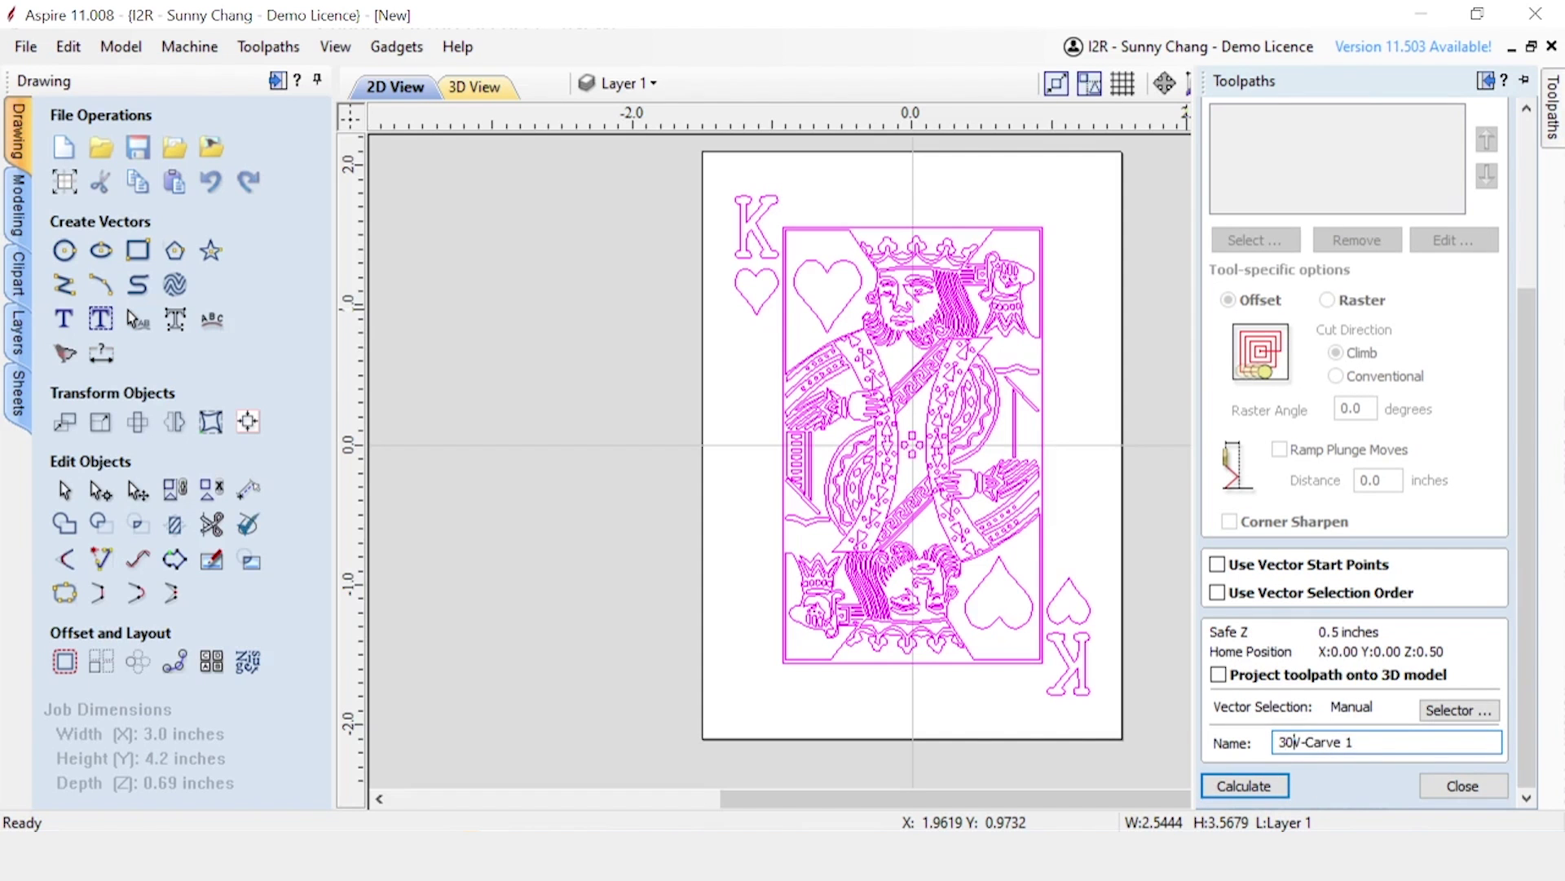
pyautogui.click(1233, 788)
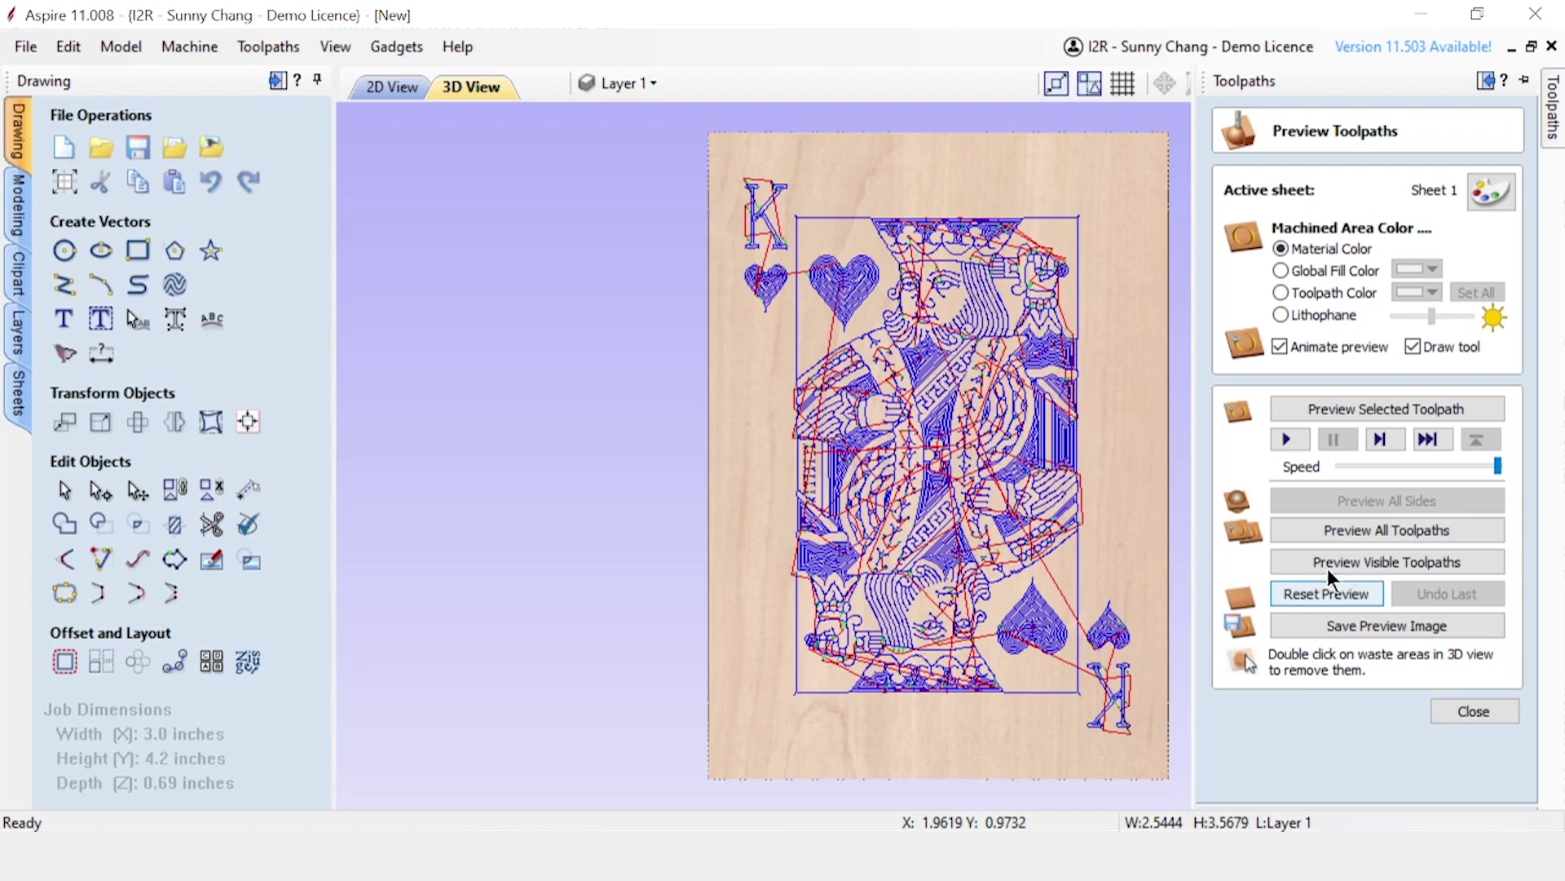
# - Simulate the visible V-carve toolpath on the wood and examine the carved king's detail in 3D before closing the preview
pyautogui.click(1348, 558)
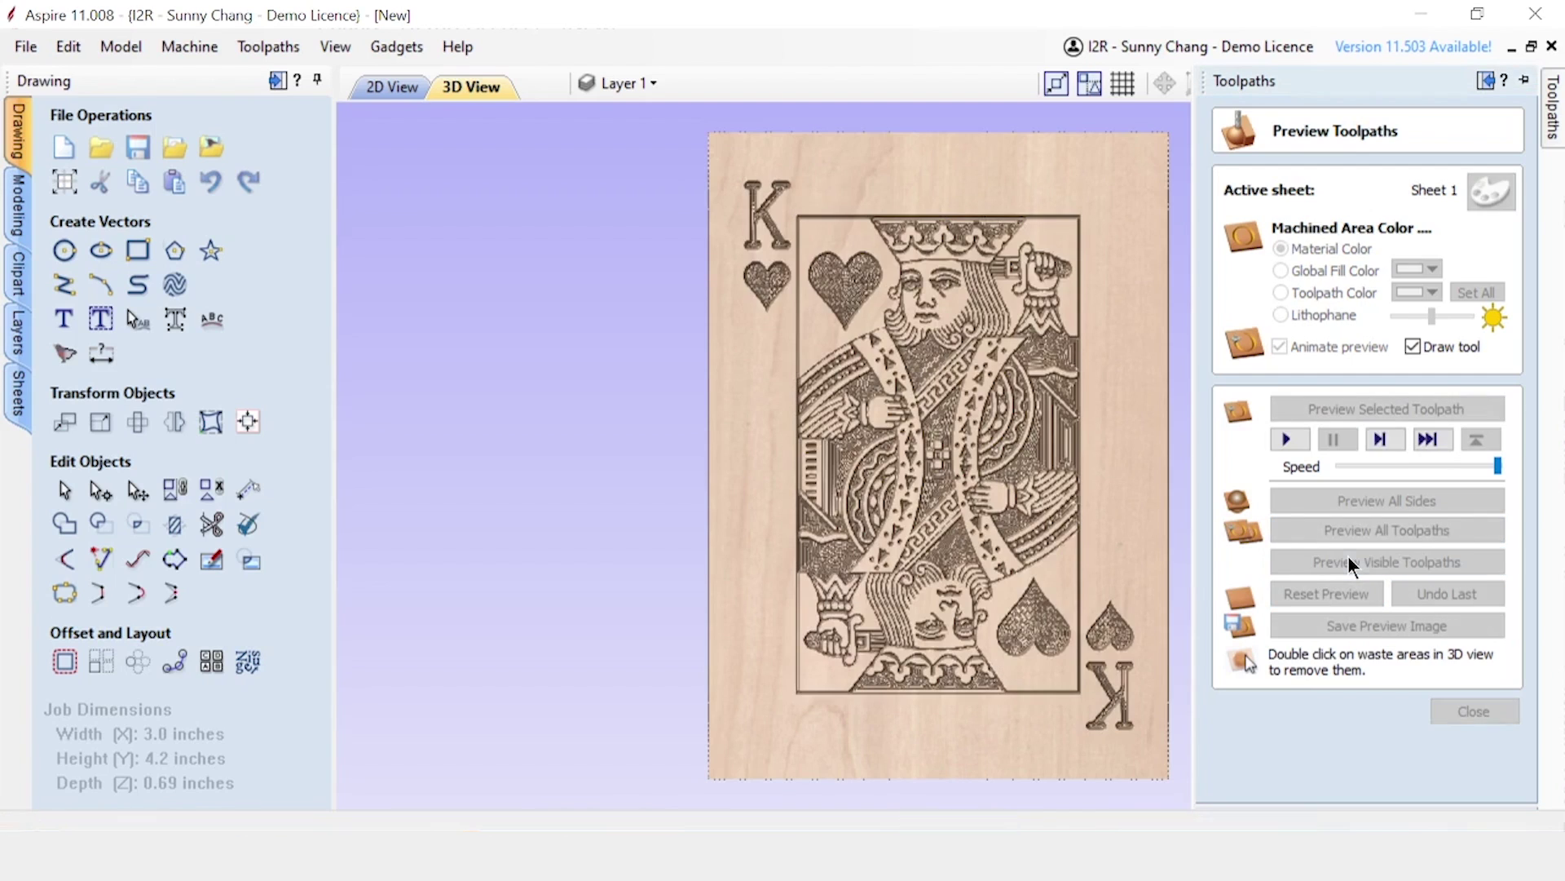
pyautogui.moveTo(975, 599); pyautogui.dragTo(986, 560)
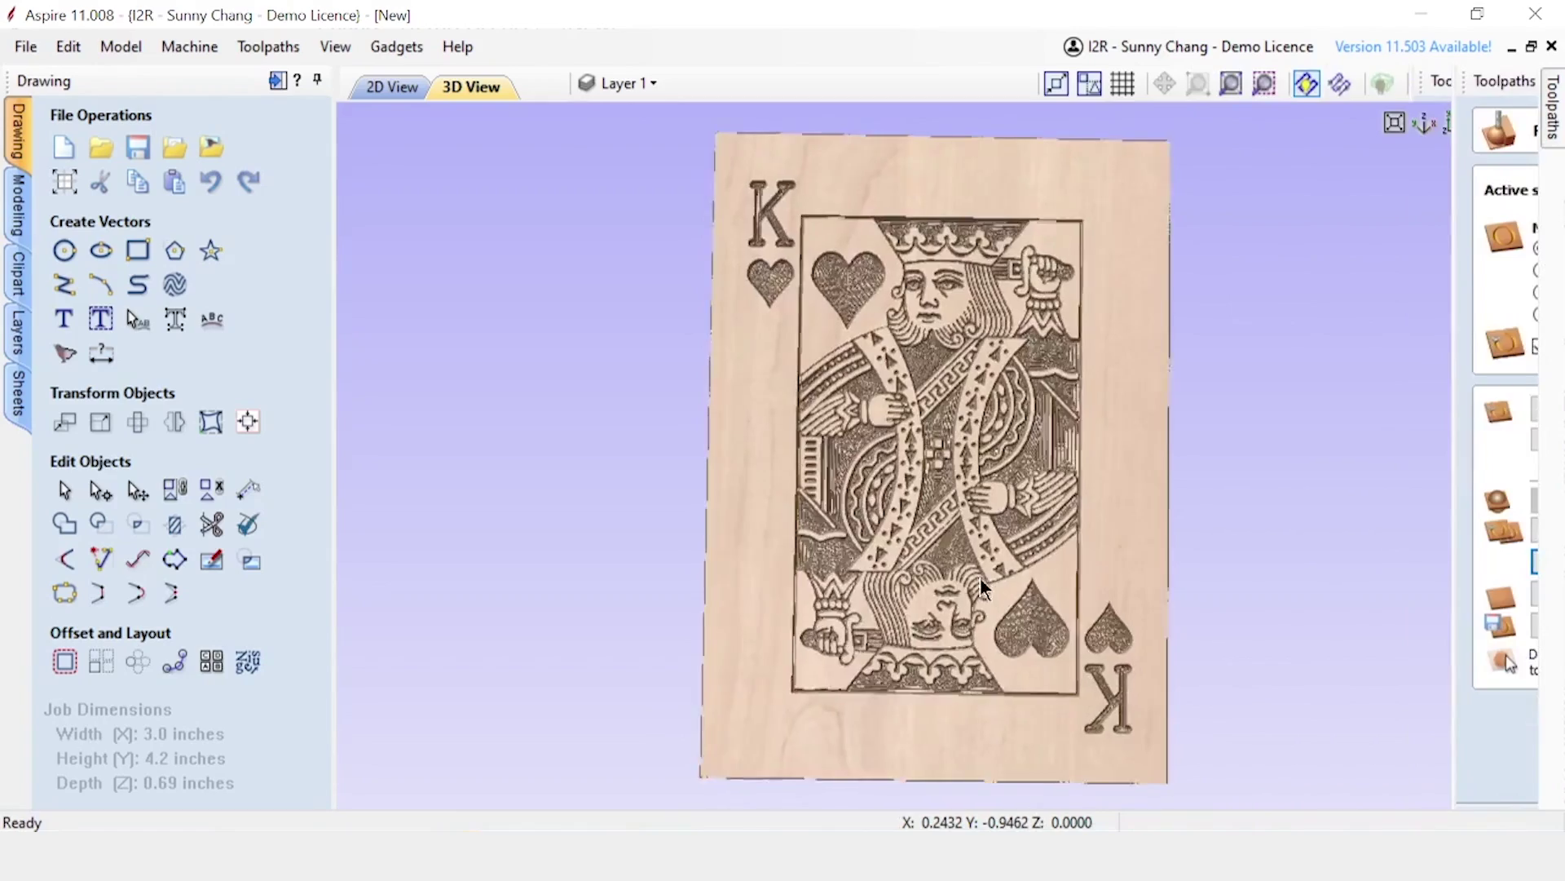
pyautogui.scroll(6, 853, 535)
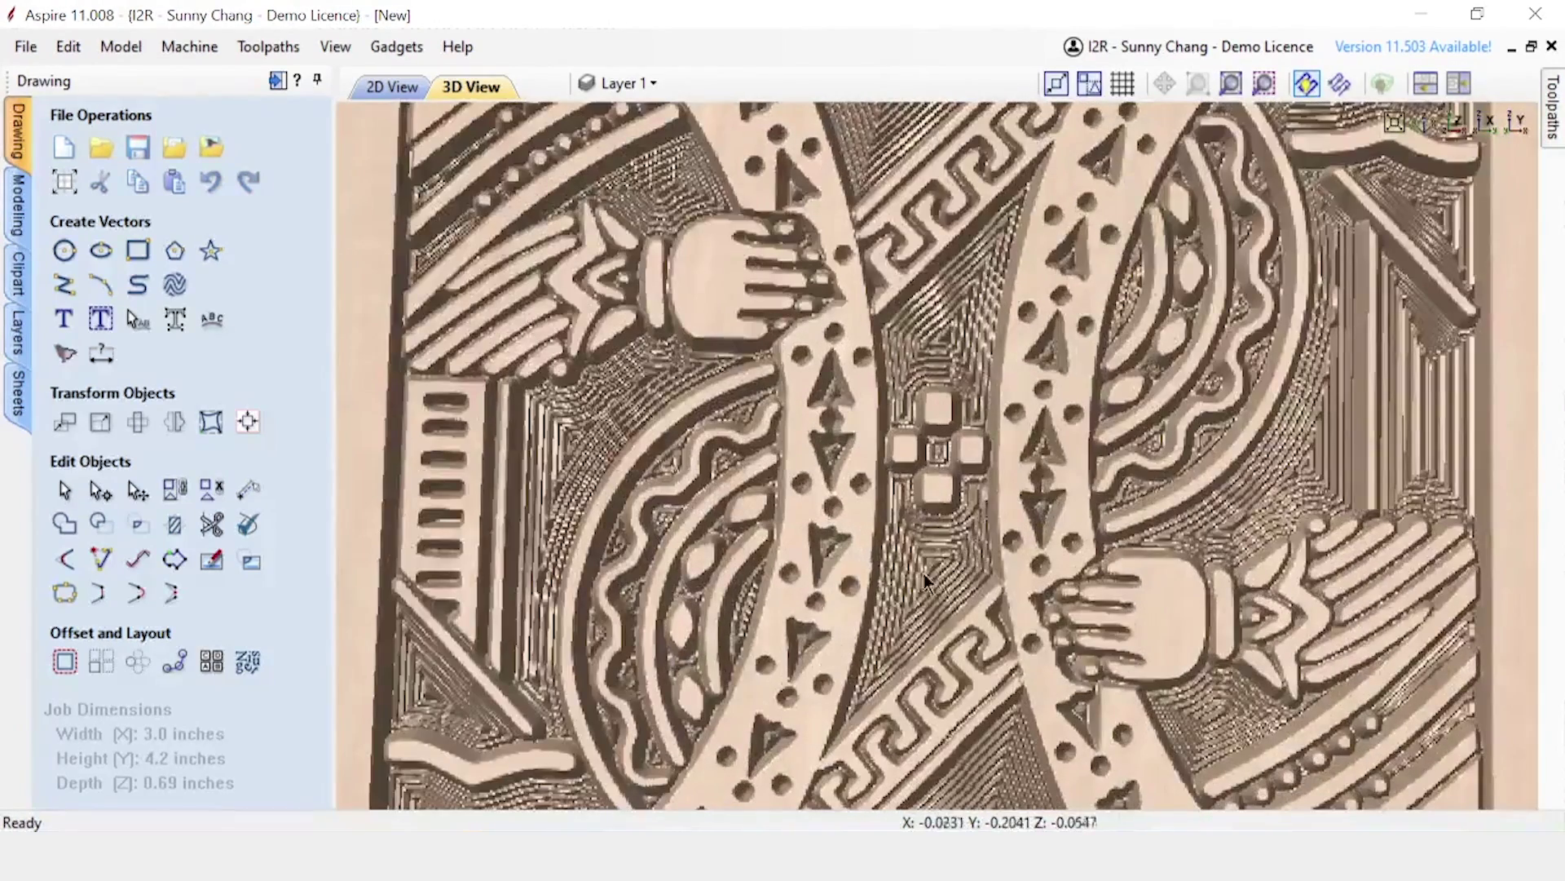
pyautogui.scroll(-5, 947, 556)
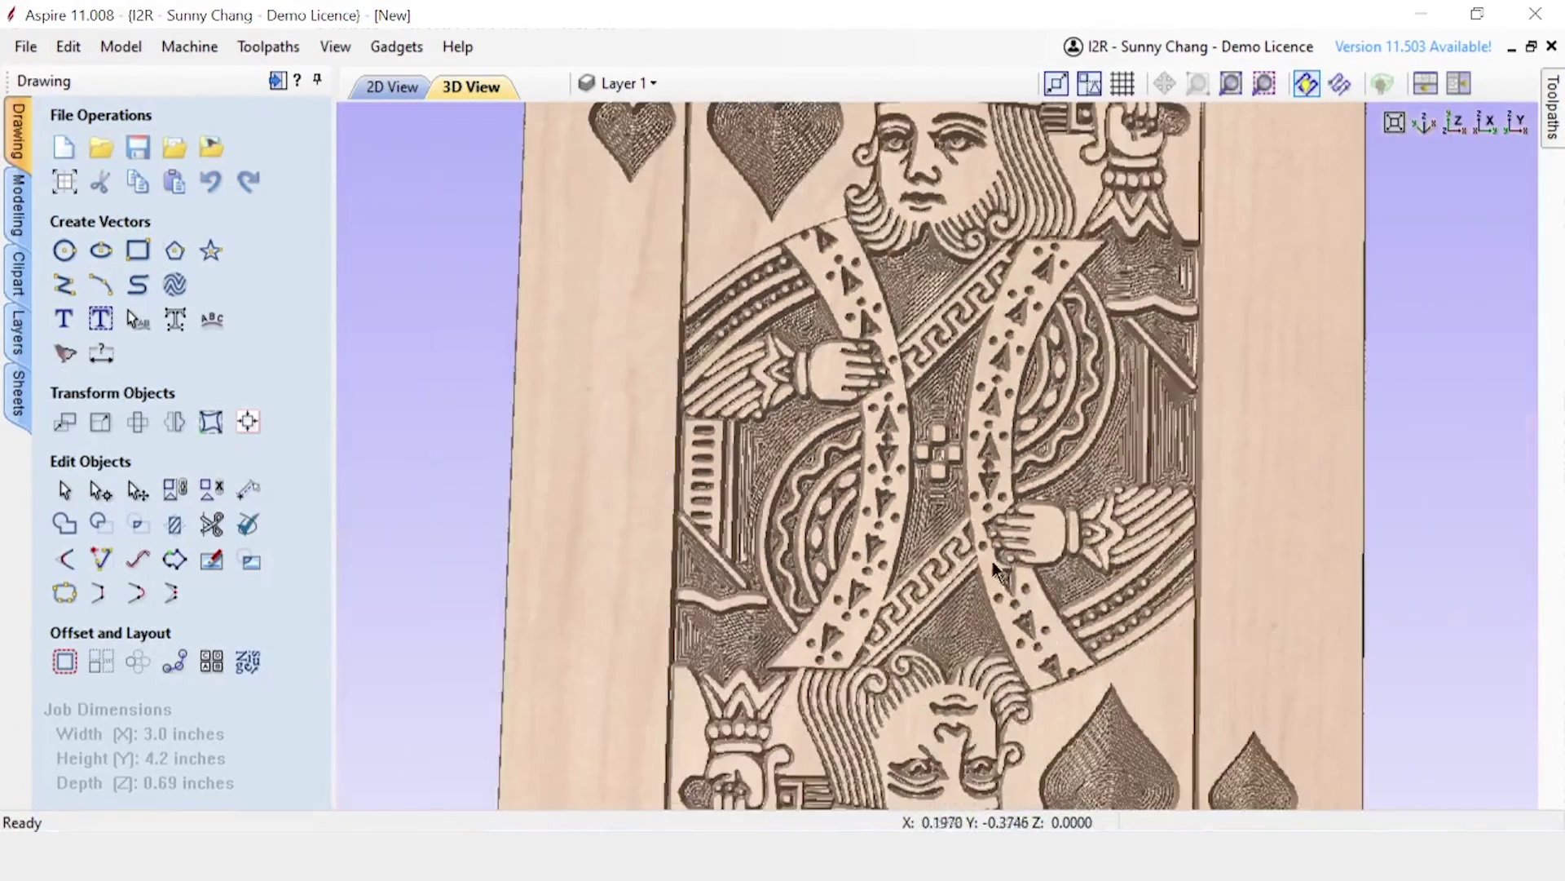
pyautogui.moveTo(1015, 570); pyautogui.dragTo(982, 546)
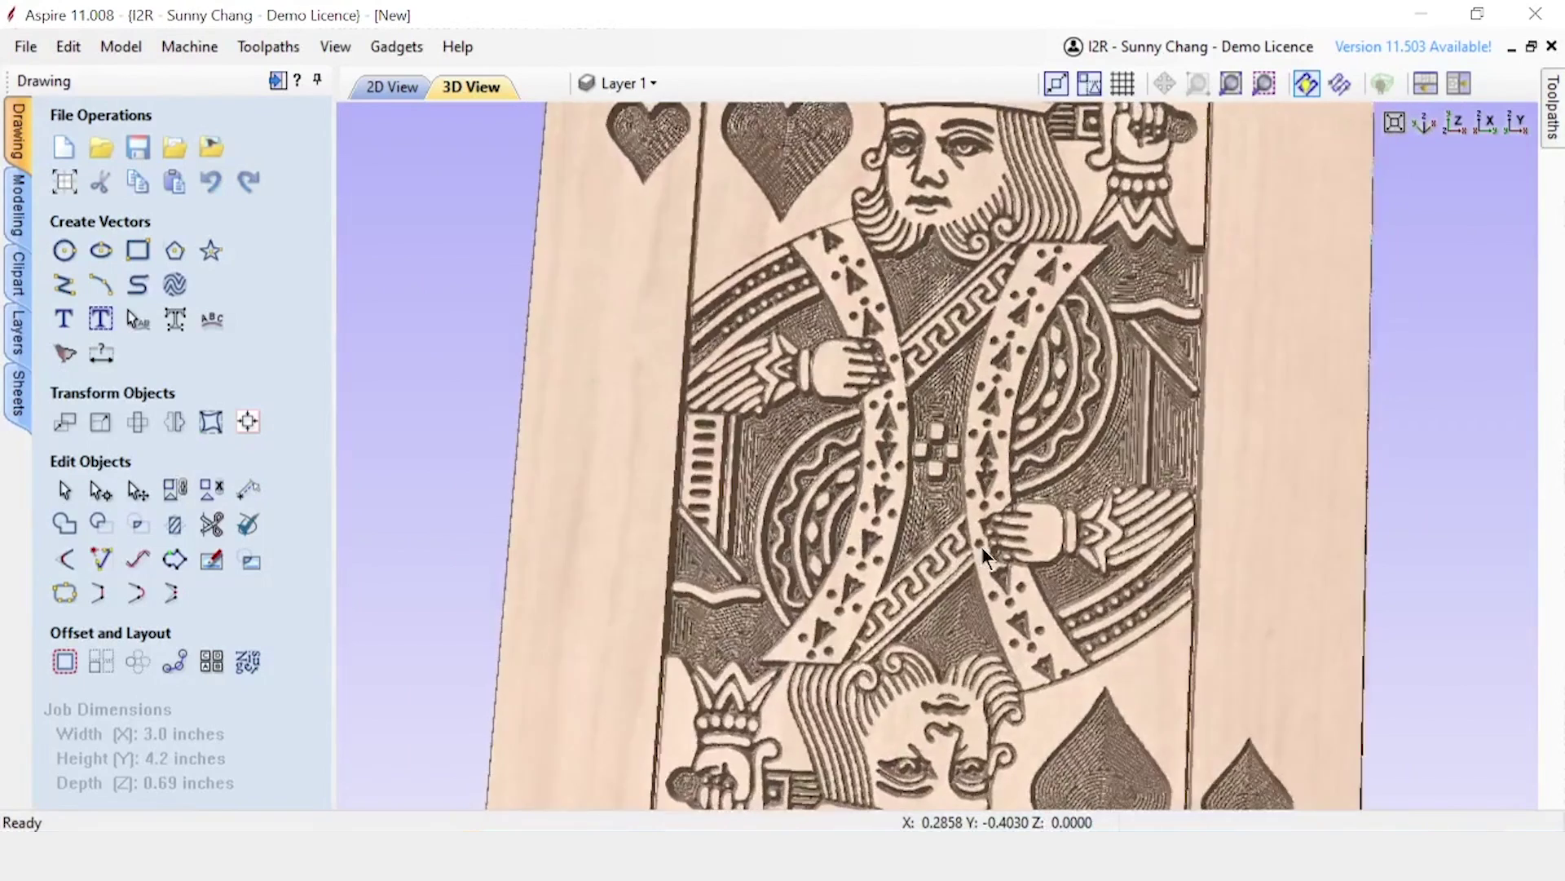
pyautogui.scroll(-3, 1052, 522)
pyautogui.moveTo(1552, 106)
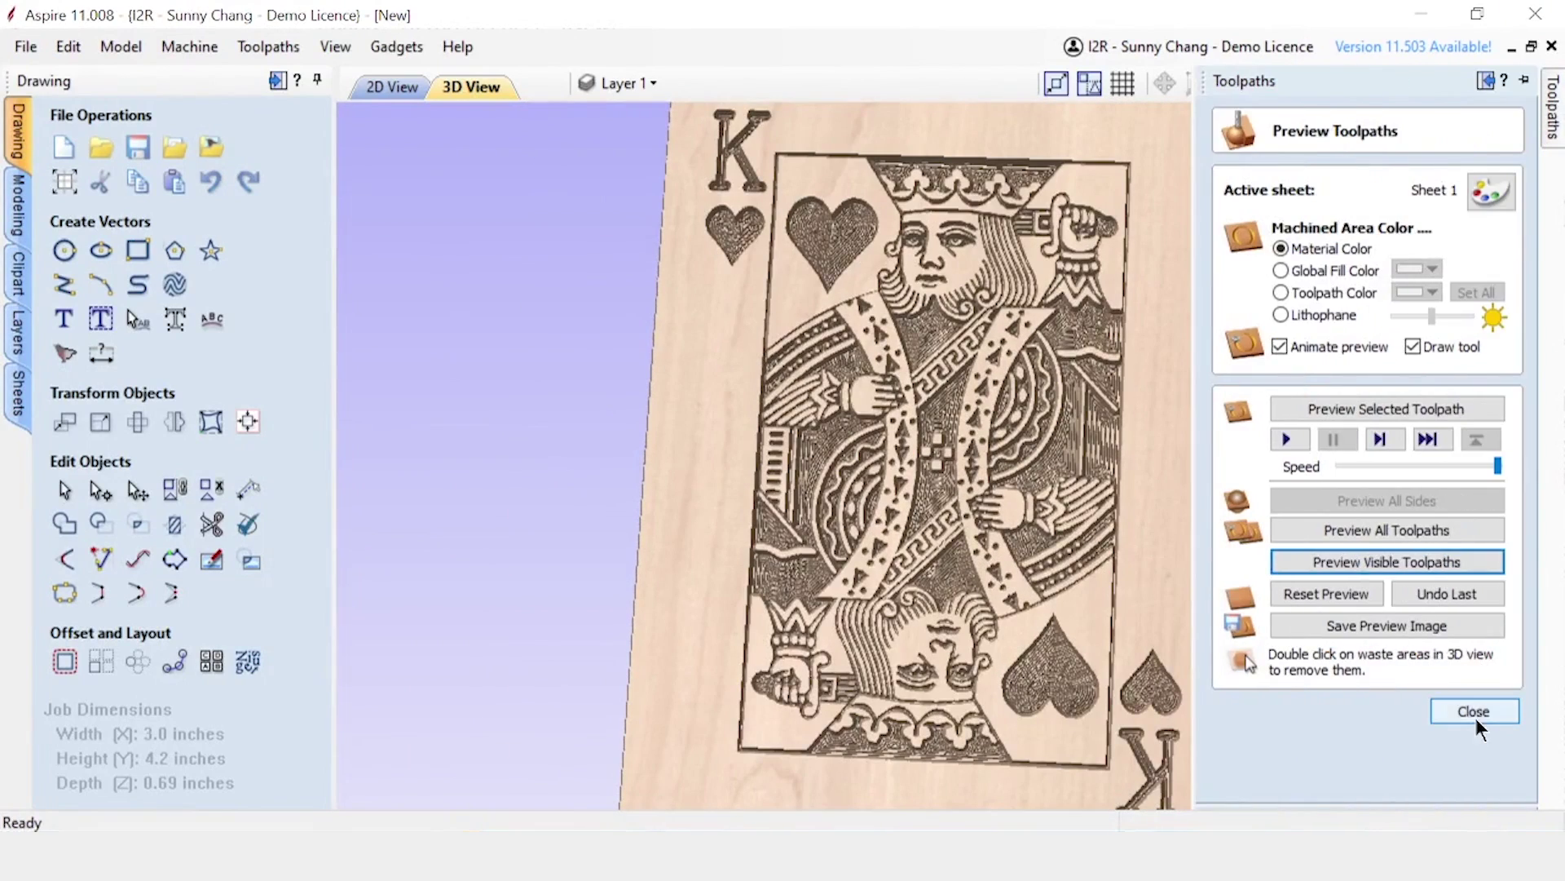
pyautogui.click(1476, 716)
# - Display the 30 Deg Vbit - V-Carve 1 toolpath lines over the carving and check its feeds, depth and estimated time
pyautogui.click(1233, 561)
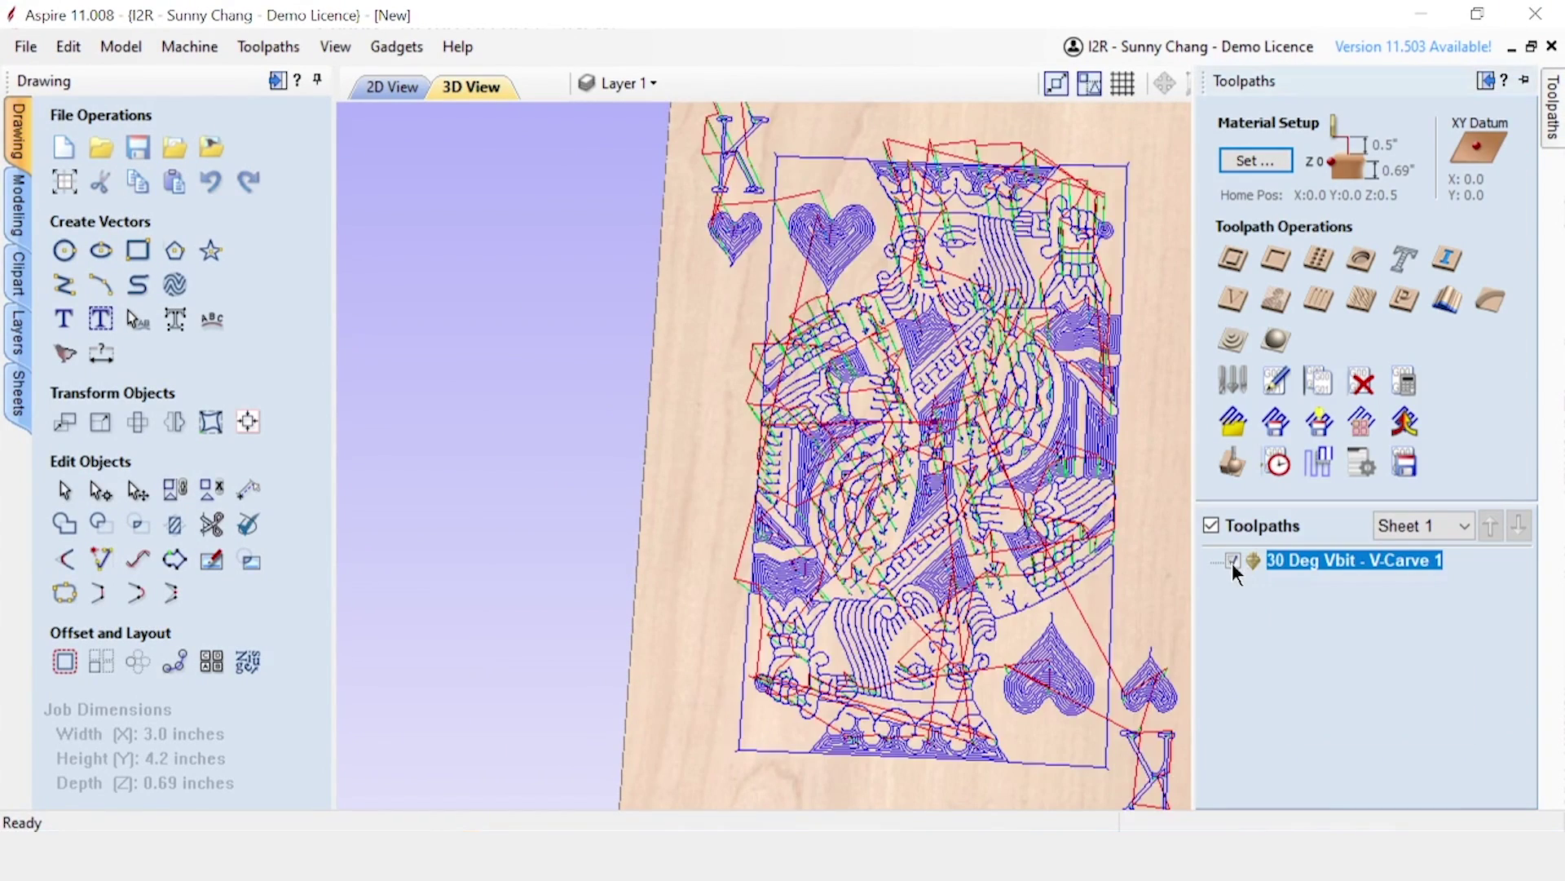
pyautogui.moveTo(978, 551); pyautogui.dragTo(970, 548)
pyautogui.moveTo(1301, 562)
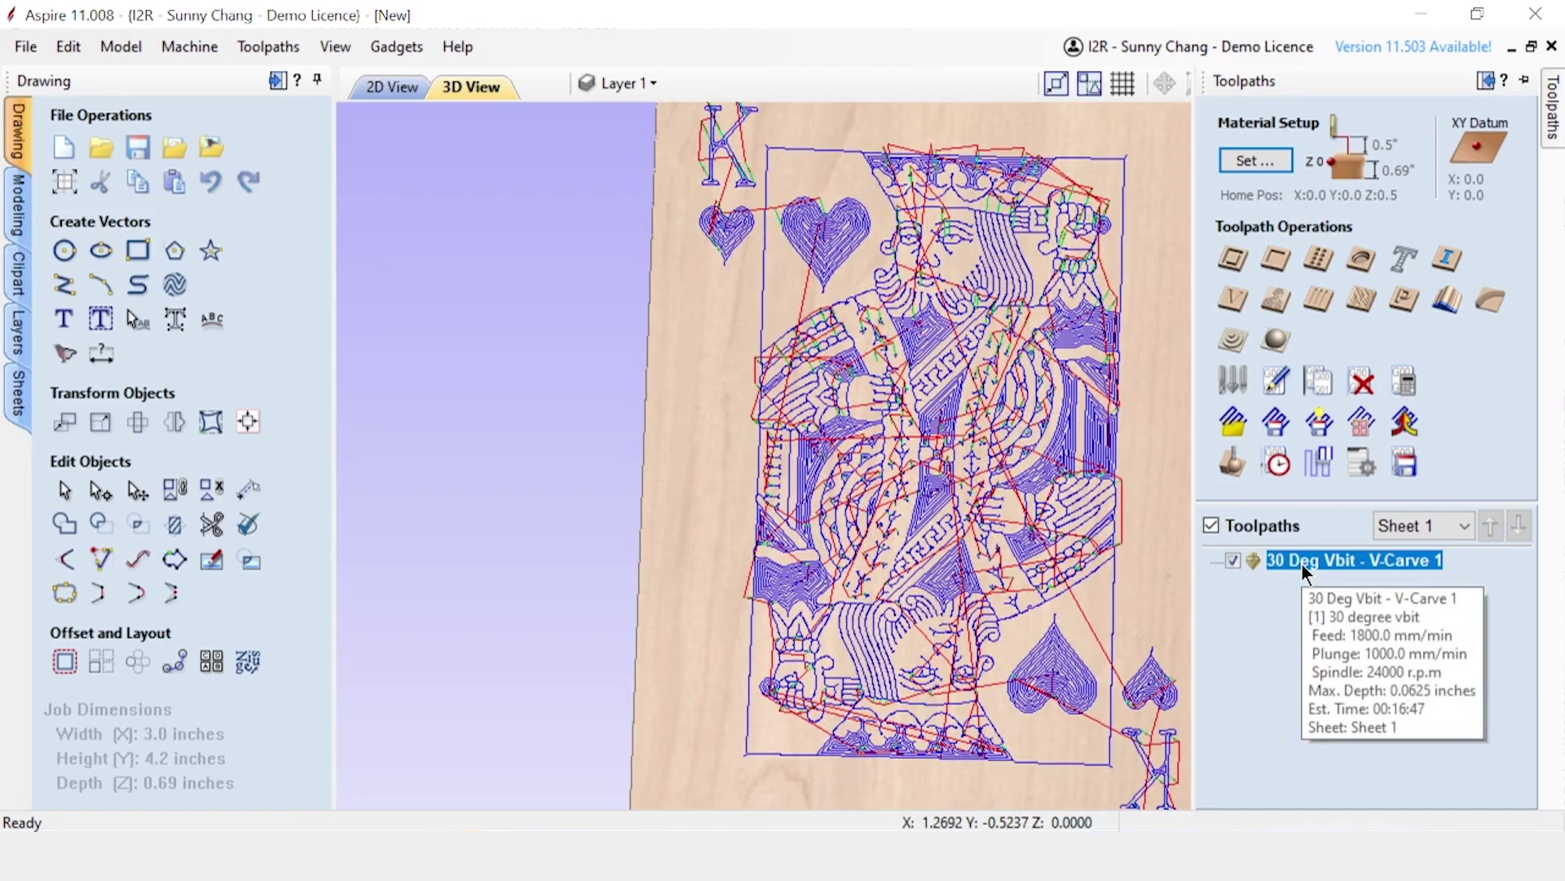